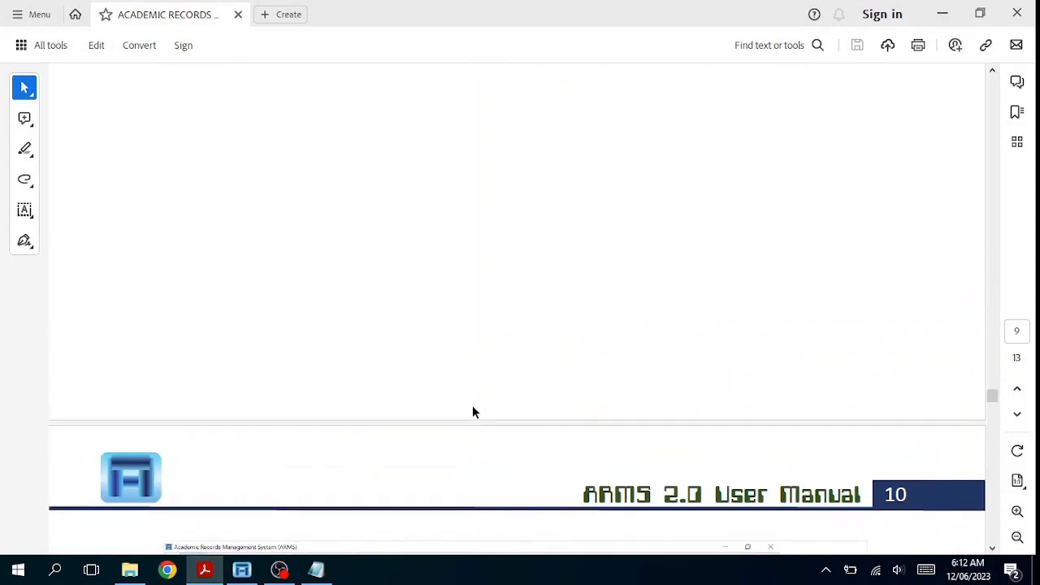
- Find section 2.10, Class Level Sessional Course Registration, in the ARMS 2.0 user manual
scroll(472, 412, "down", 10)
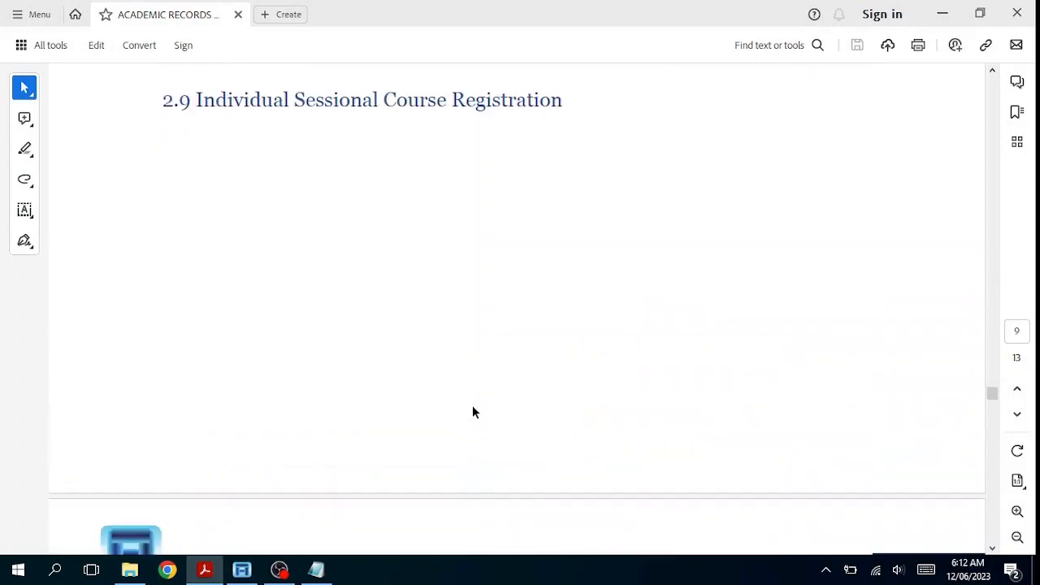
scroll(472, 404, "down", 5)
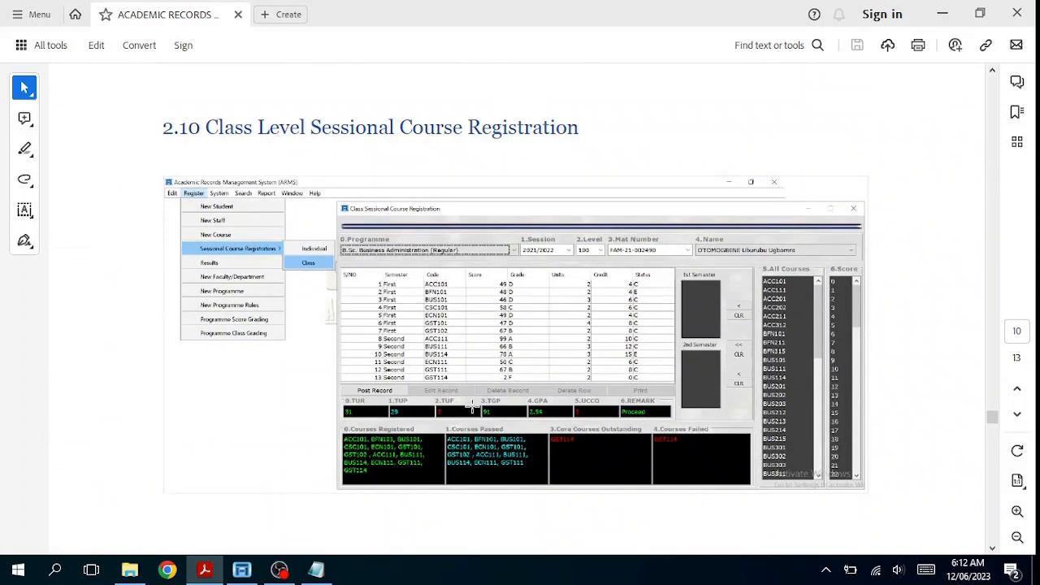
scroll(472, 406, "down", 1)
- Switch to the Academic Records Management System and open the class-level sessional course registration form, dismissing its message
key("alt+Tab")
left_click(52, 34)
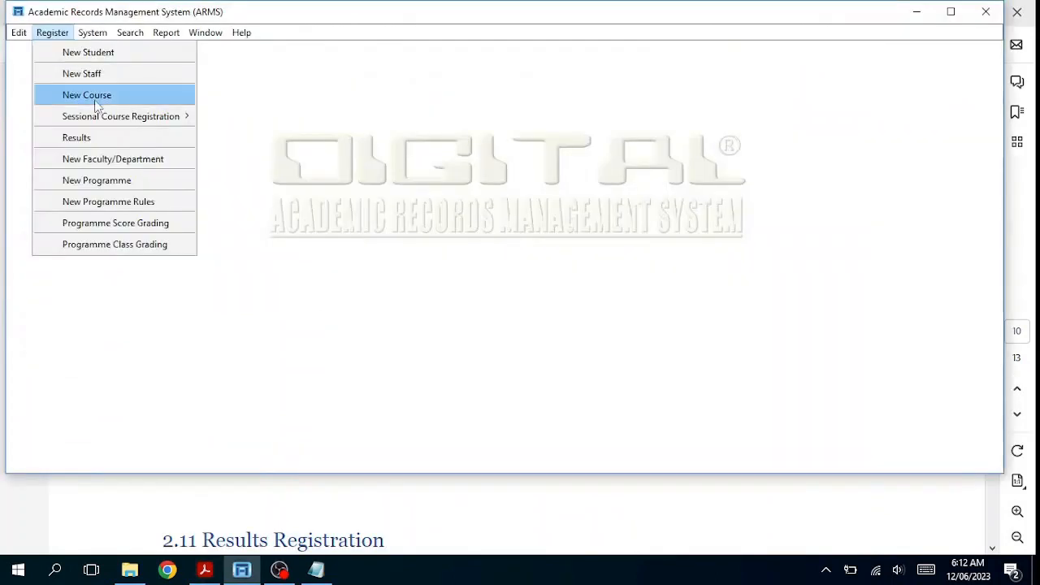
mouse_move(90, 123)
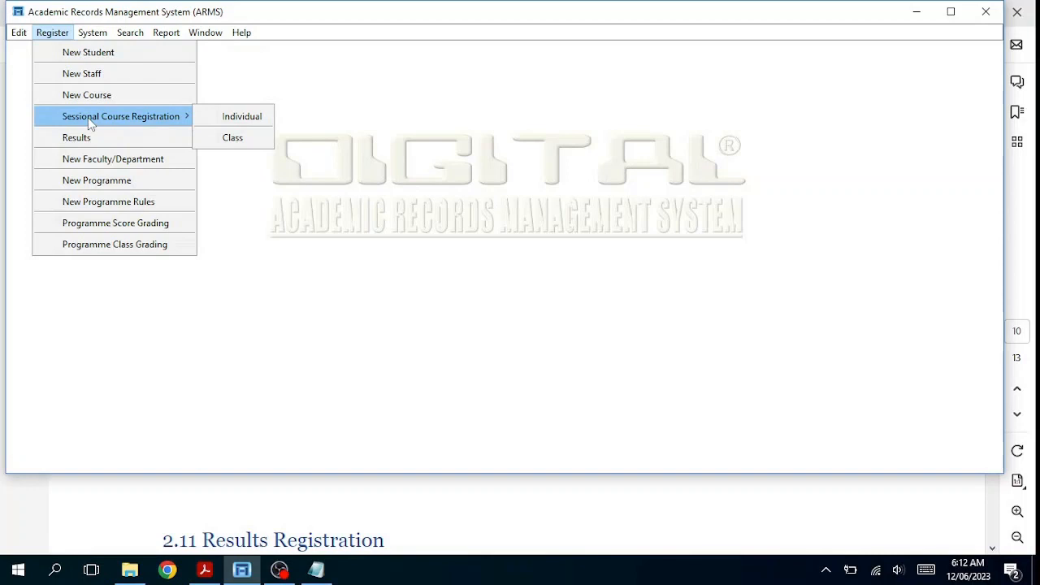
left_click(244, 143)
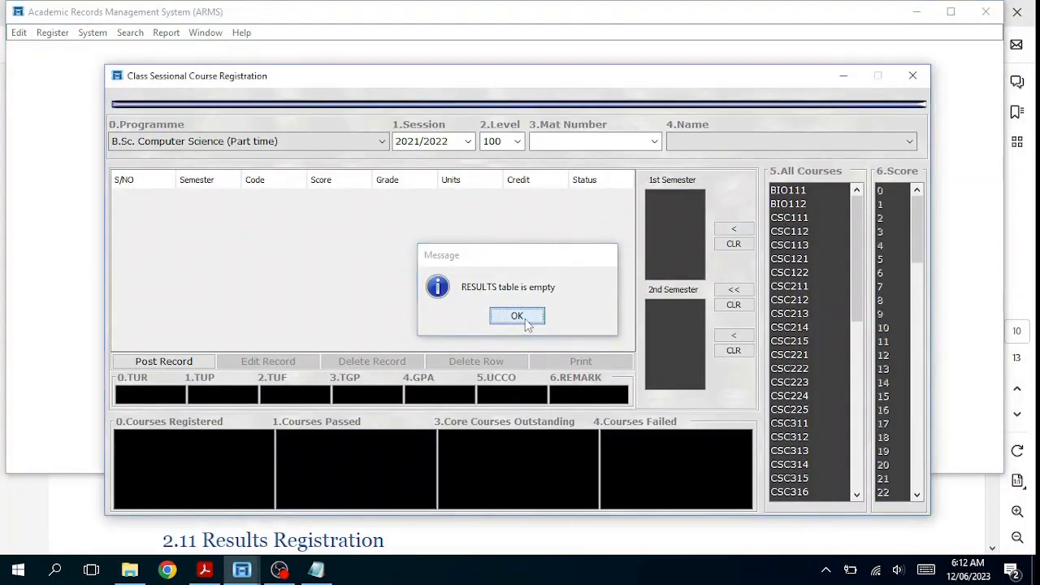
left_click(524, 320)
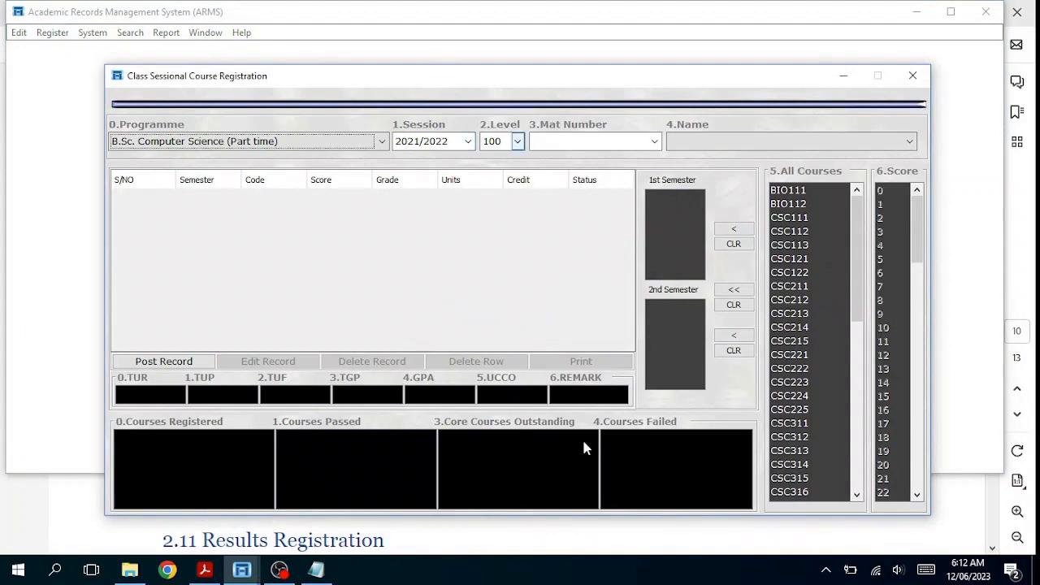
- Show the Notepad course list in a narrower window beside the form and examine its first- and second-semester course codes
left_click(316, 570)
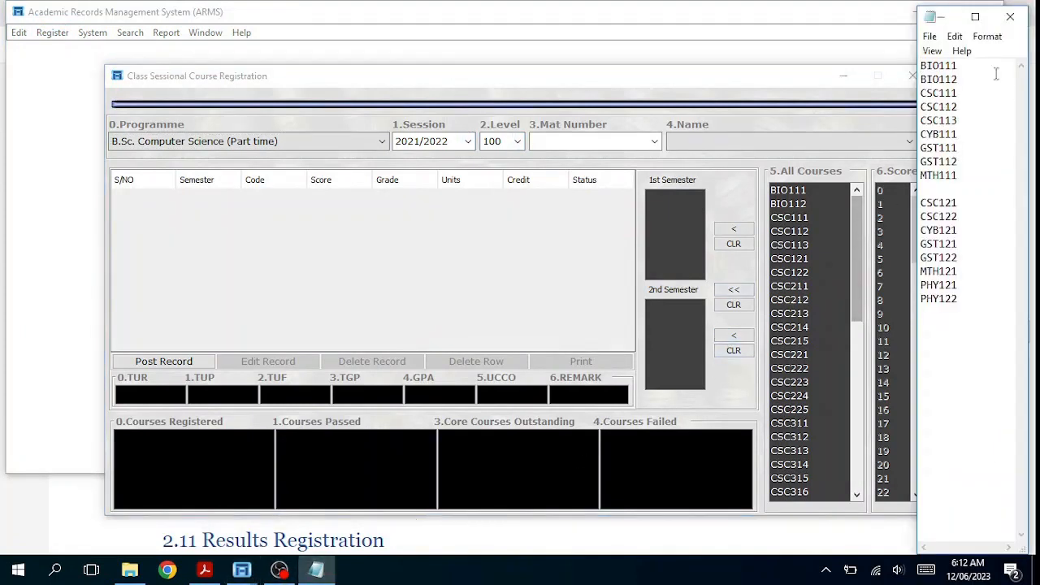
left_click_drag(910, 144, 943, 144)
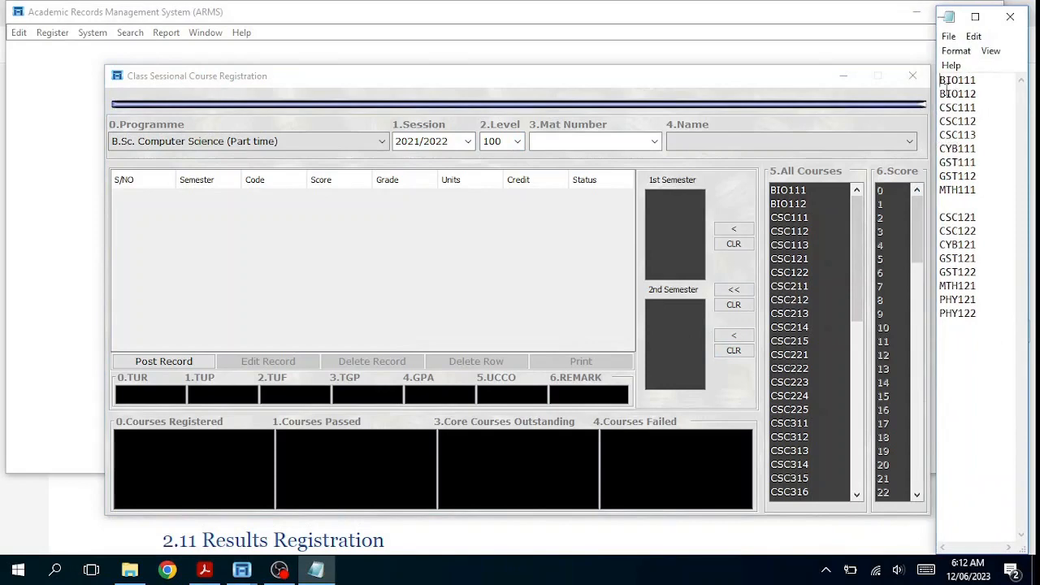
left_click_drag(939, 79, 980, 318)
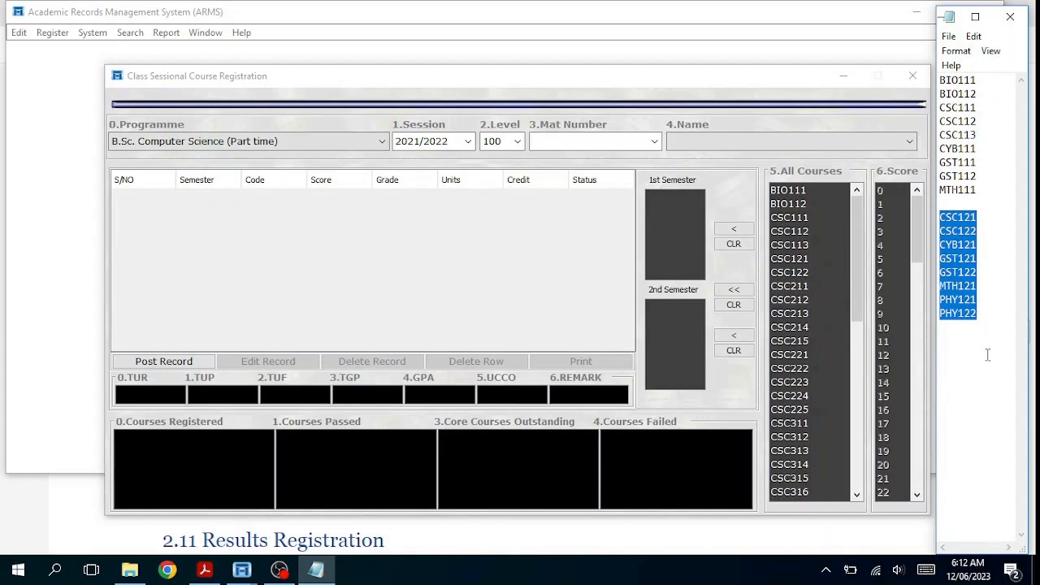
left_click(992, 315)
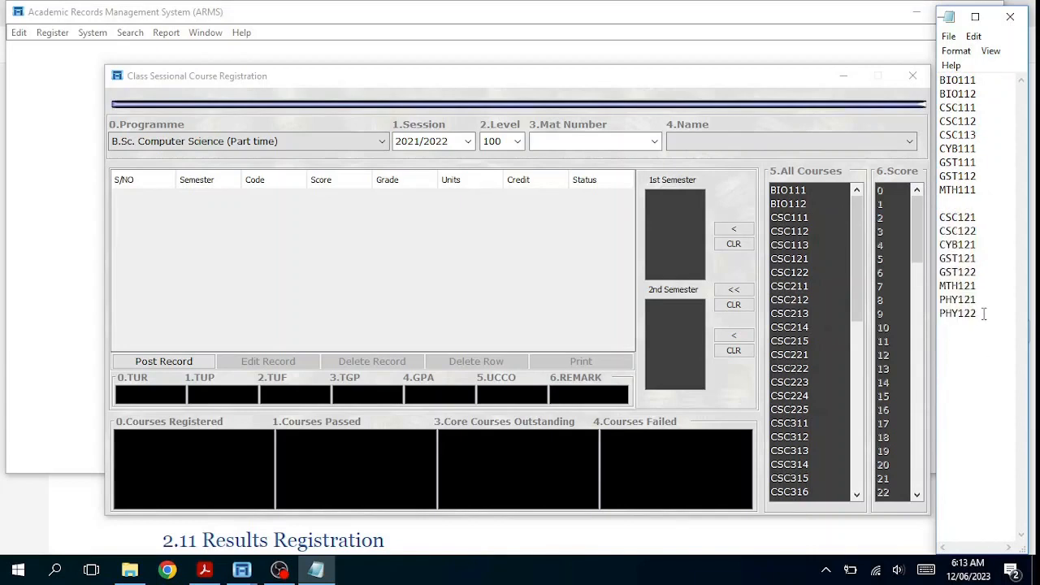
left_click_drag(982, 314, 914, 218)
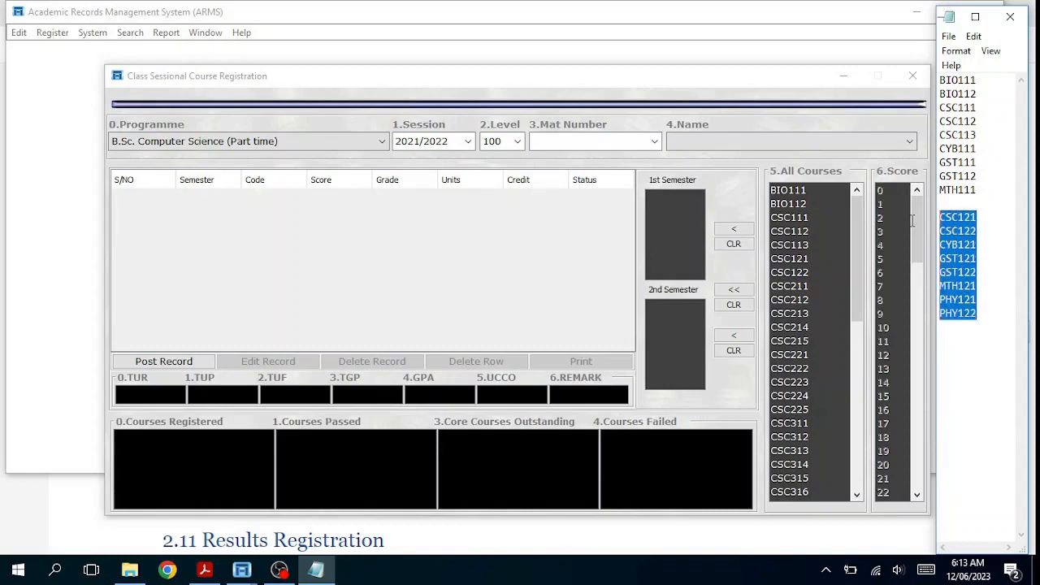
left_click_drag(973, 192, 921, 74)
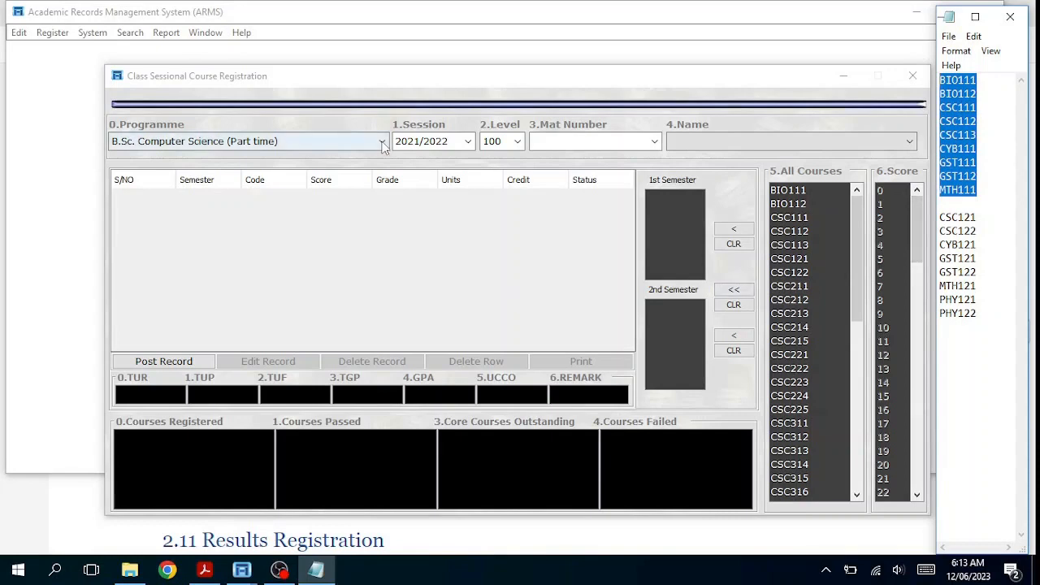
left_click(968, 204)
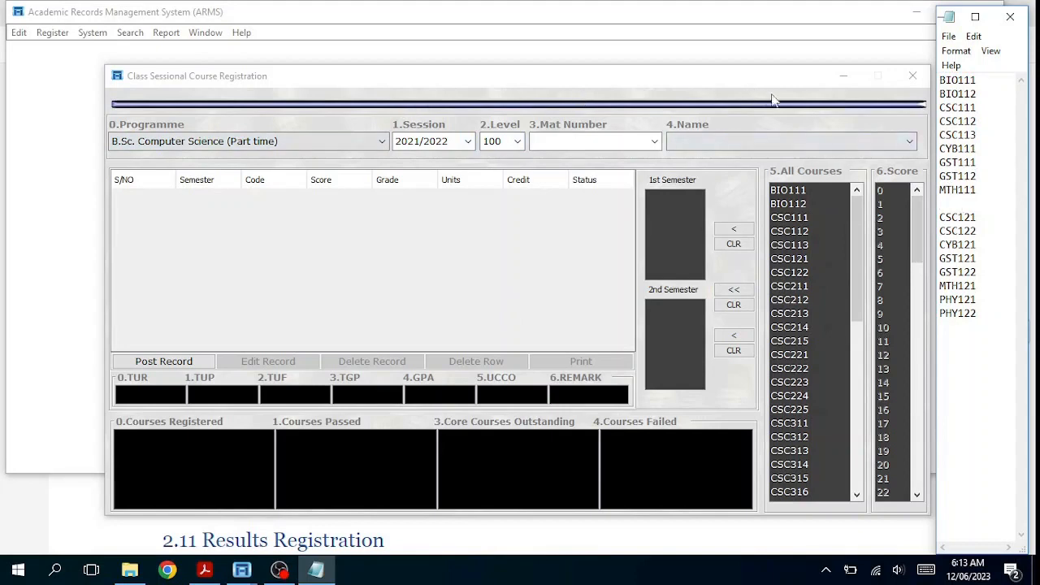
- Close the class-level sessional course registration form and reopen it, dismissing its message
left_click(912, 75)
left_click(47, 33)
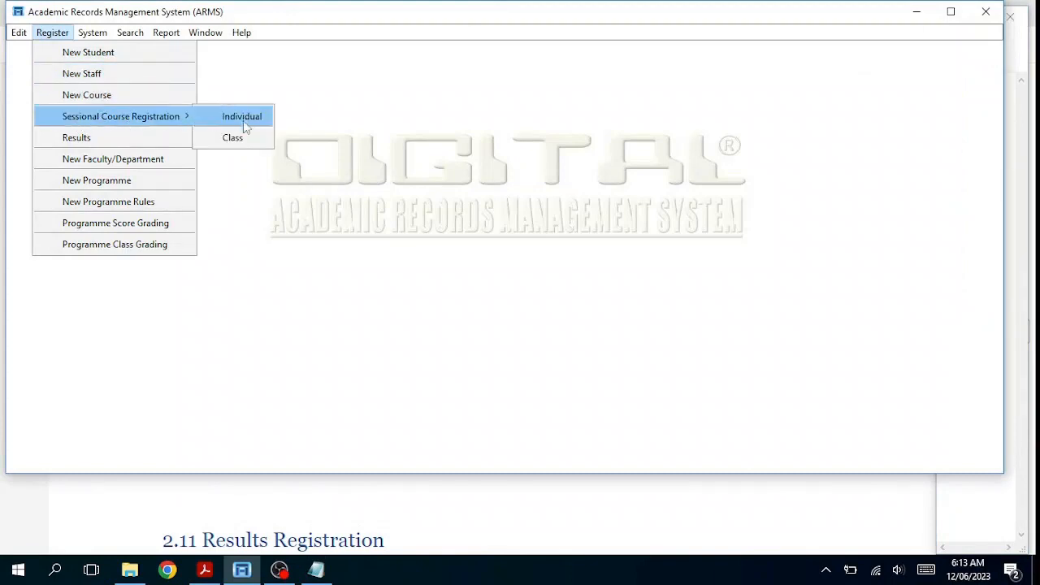
left_click(233, 138)
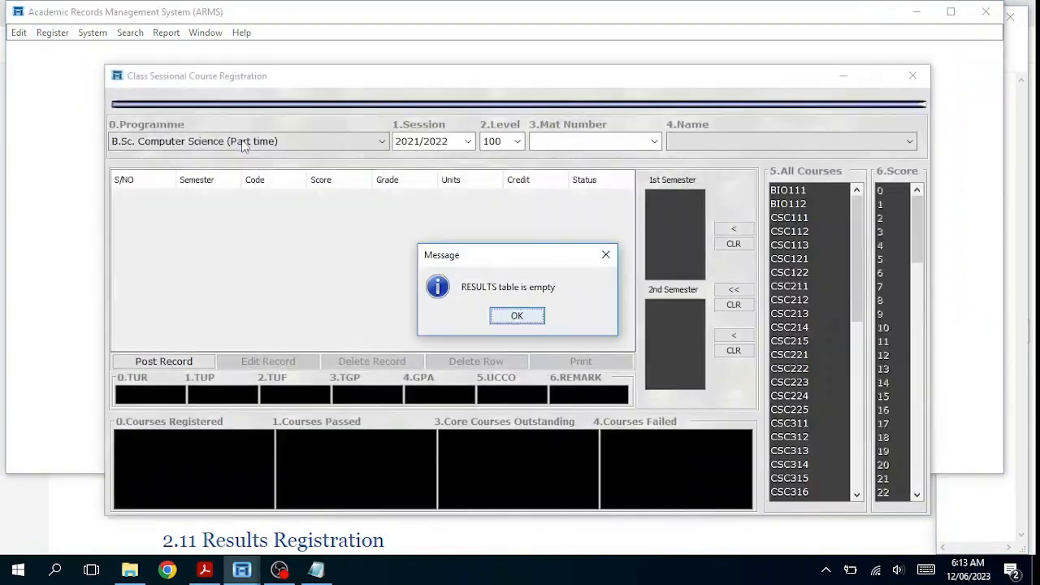
left_click(517, 316)
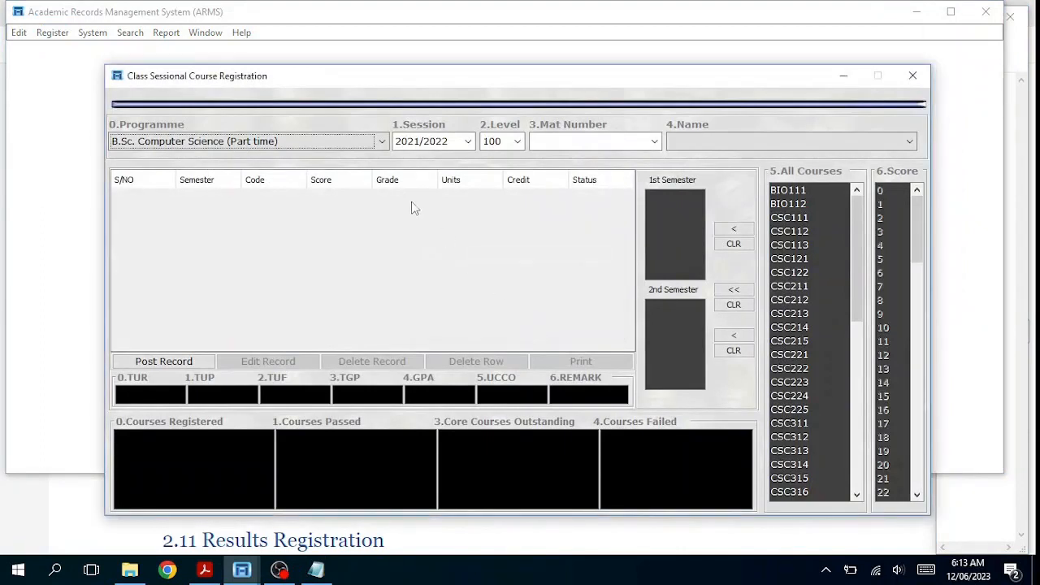
- Set the programme to B.Sc. Computer Science (Regular) and dismiss the resulting messages
left_click(382, 143)
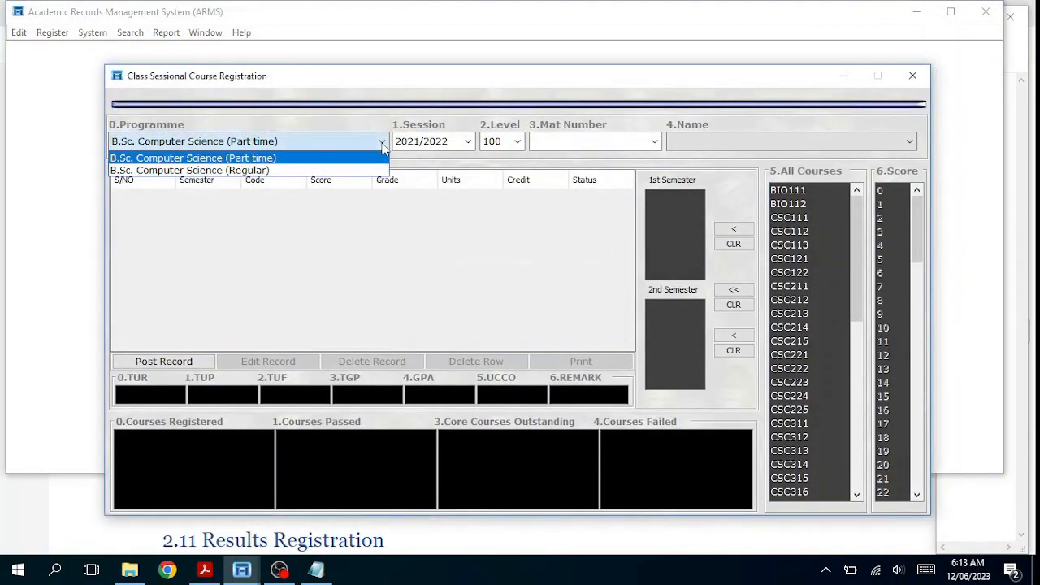
left_click(273, 176)
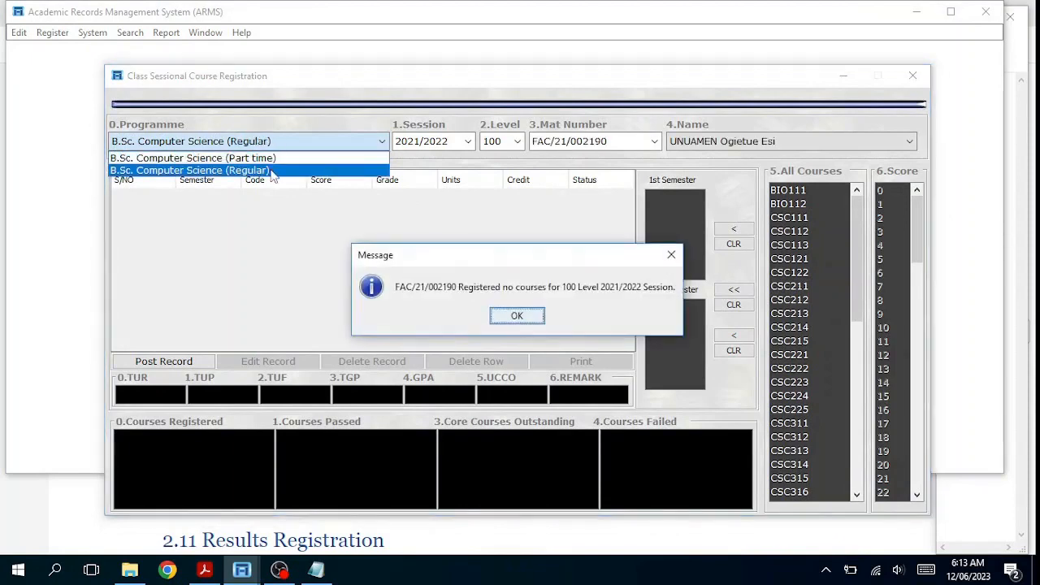
left_click(526, 318)
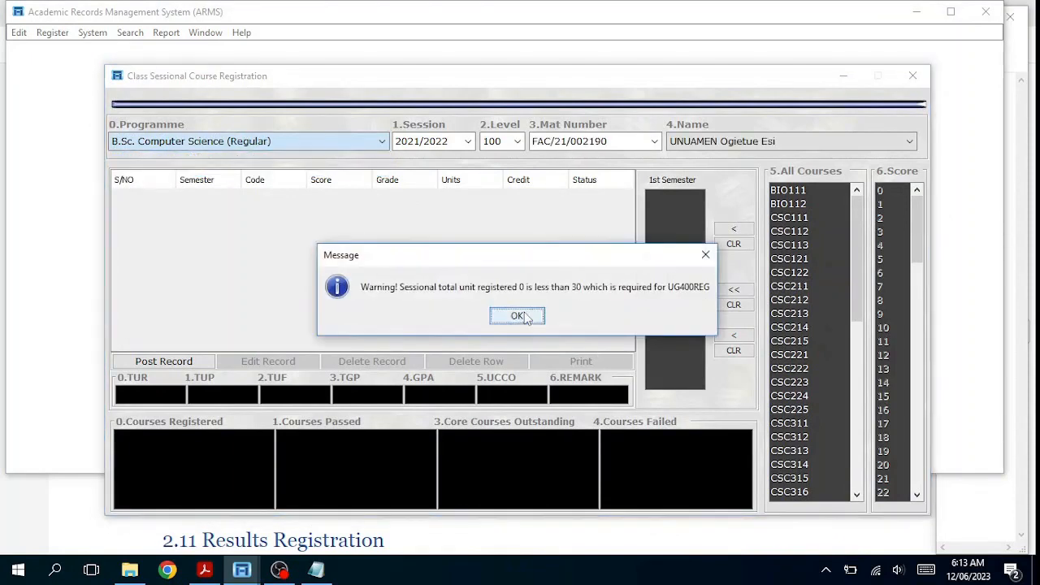
left_click(522, 317)
left_click(522, 318)
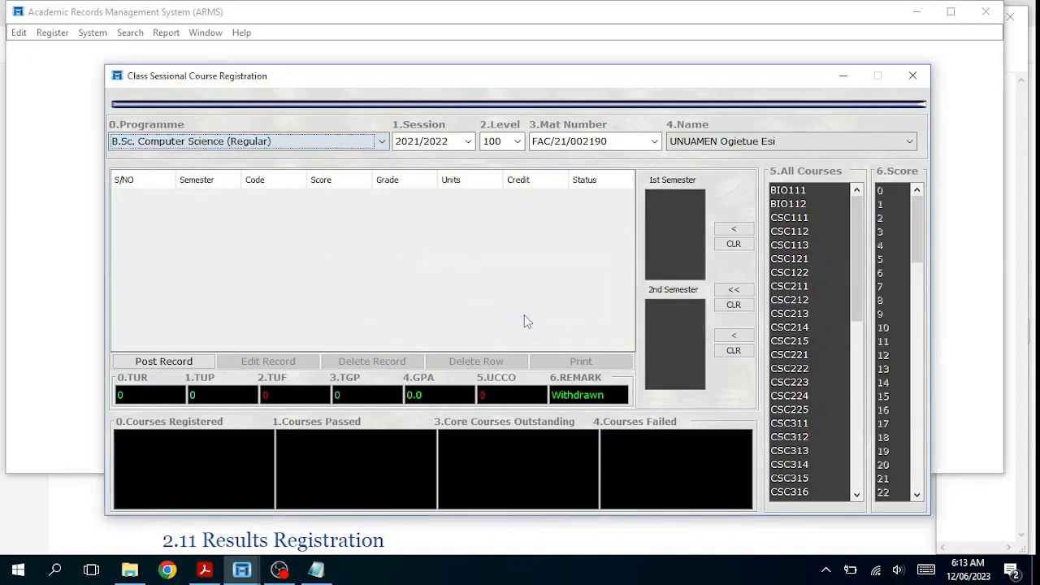
- Choose session 2021/2022 and level 100 for the class registration, dismissing the resulting messages
left_click(468, 141)
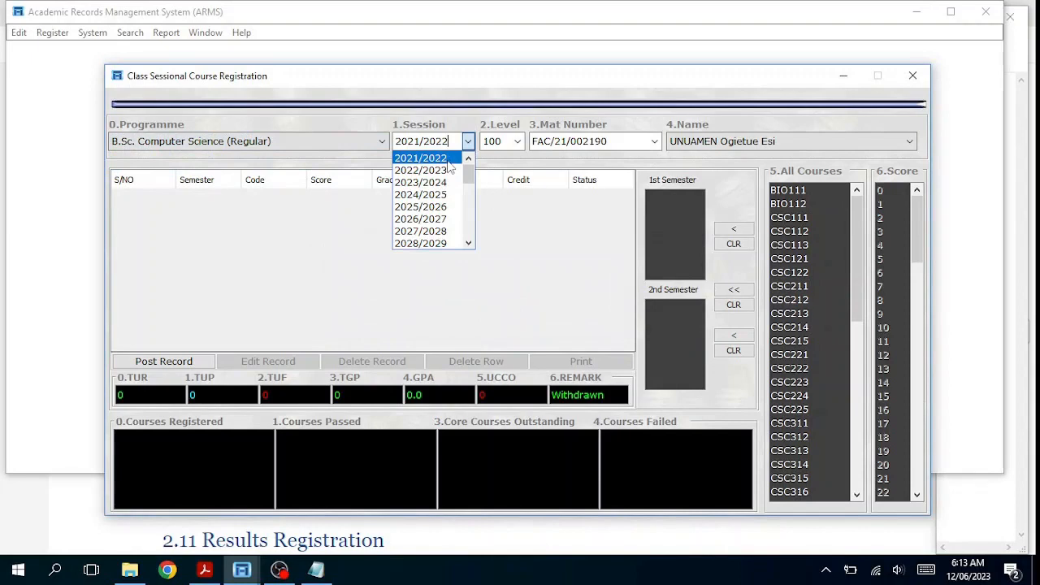
left_click(447, 162)
left_click(518, 317)
left_click(517, 141)
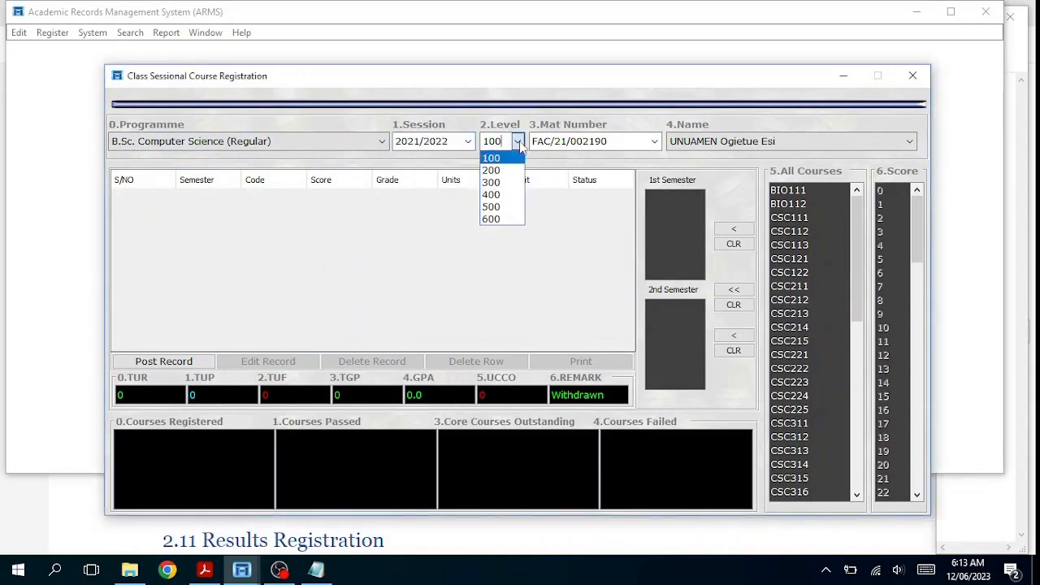
left_click(505, 159)
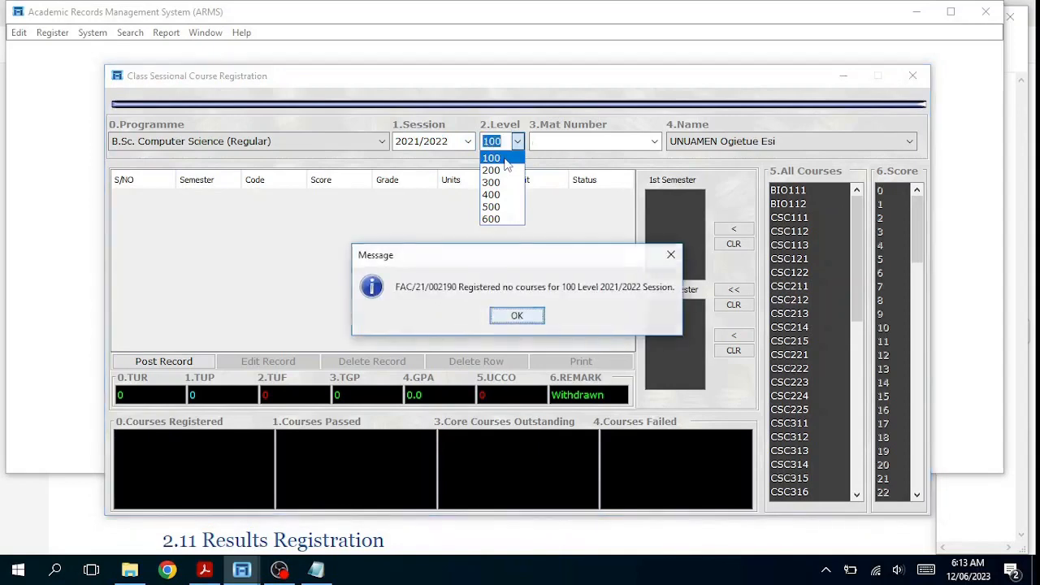
left_click(517, 316)
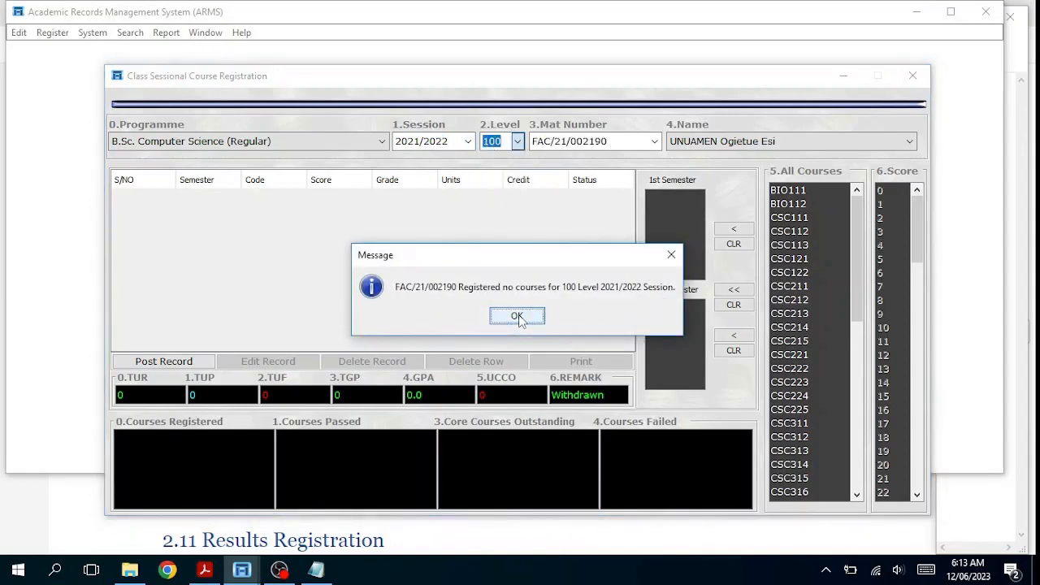
left_click(518, 316)
left_click(520, 317)
left_click(520, 317)
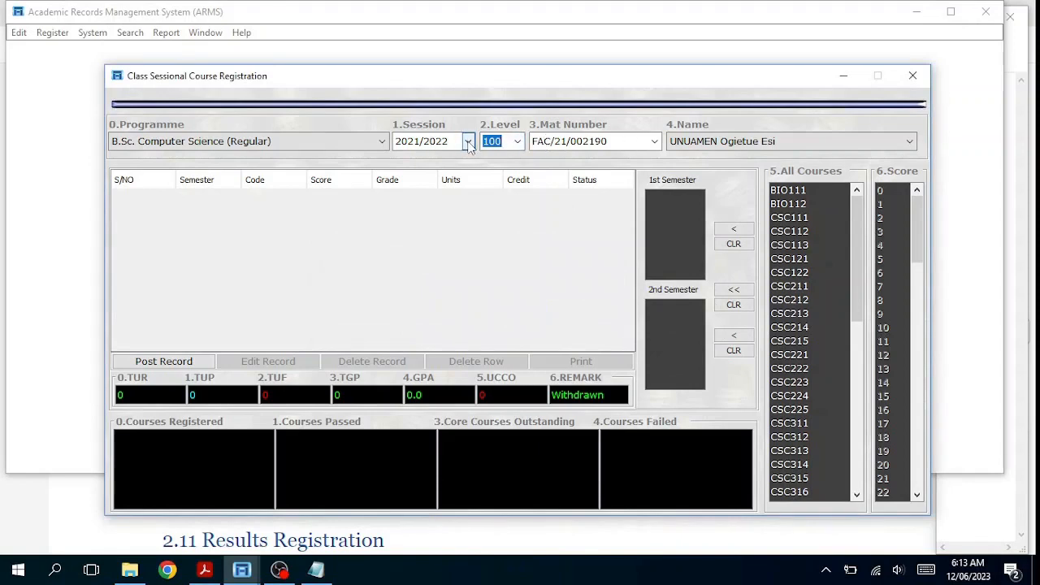
- Inspect the matriculation numbers offered for level 100, and switch the level to 200 to check its list as well
left_click(655, 143)
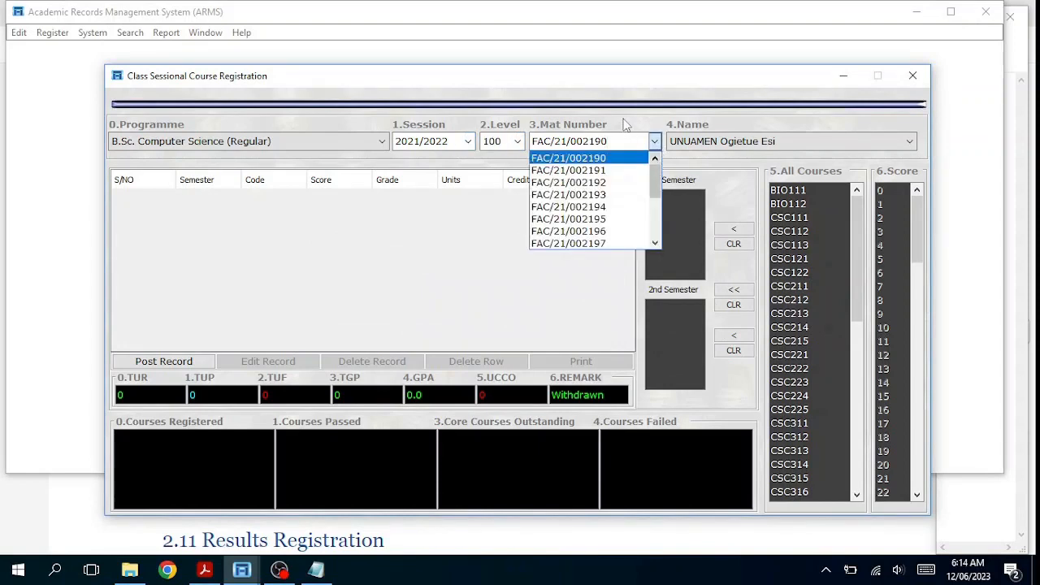
left_click(622, 129)
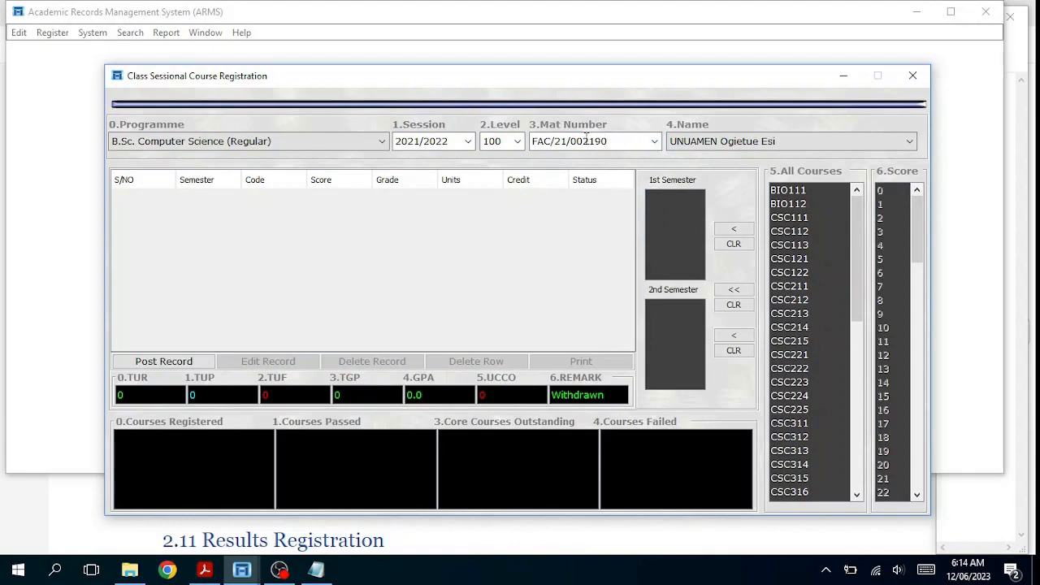
left_click(516, 142)
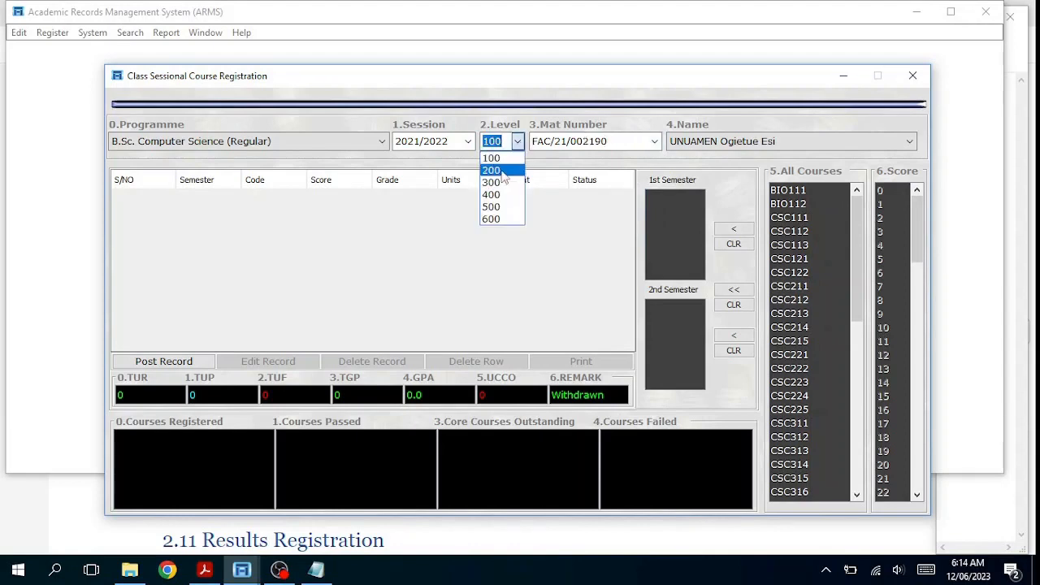
left_click(502, 170)
left_click(517, 317)
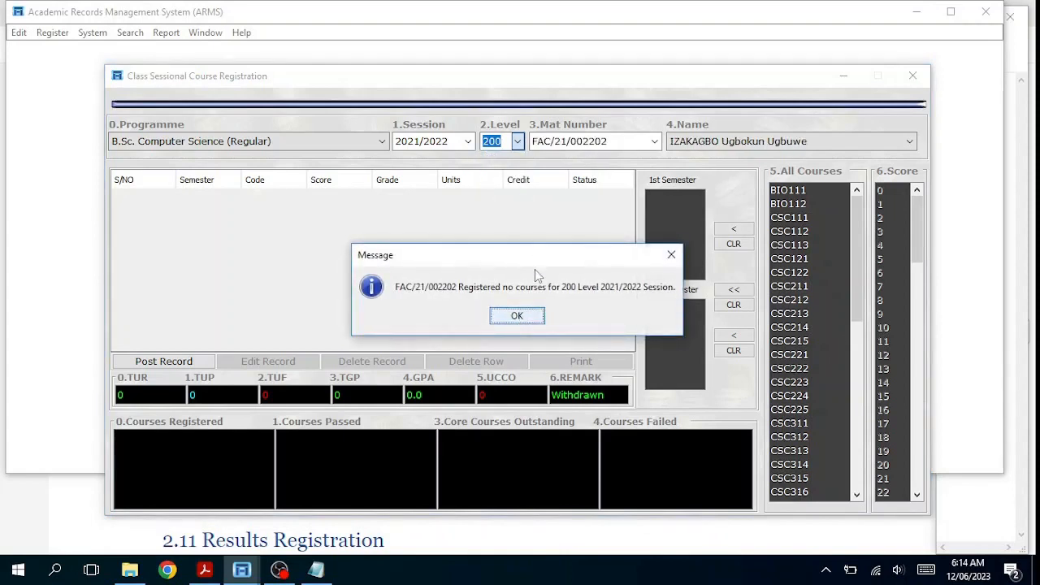
left_click(517, 316)
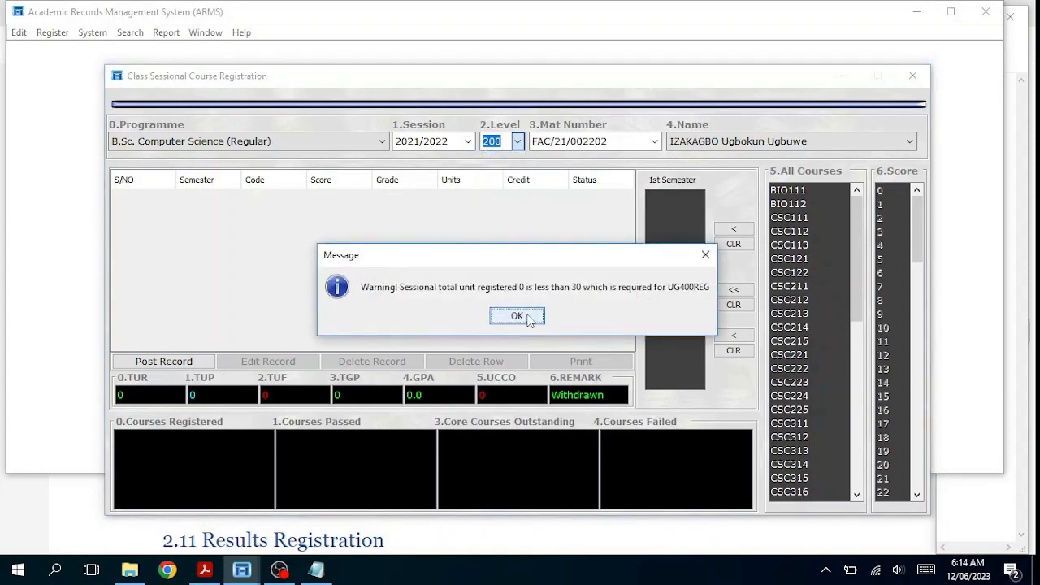
left_click(518, 316)
left_click(525, 318)
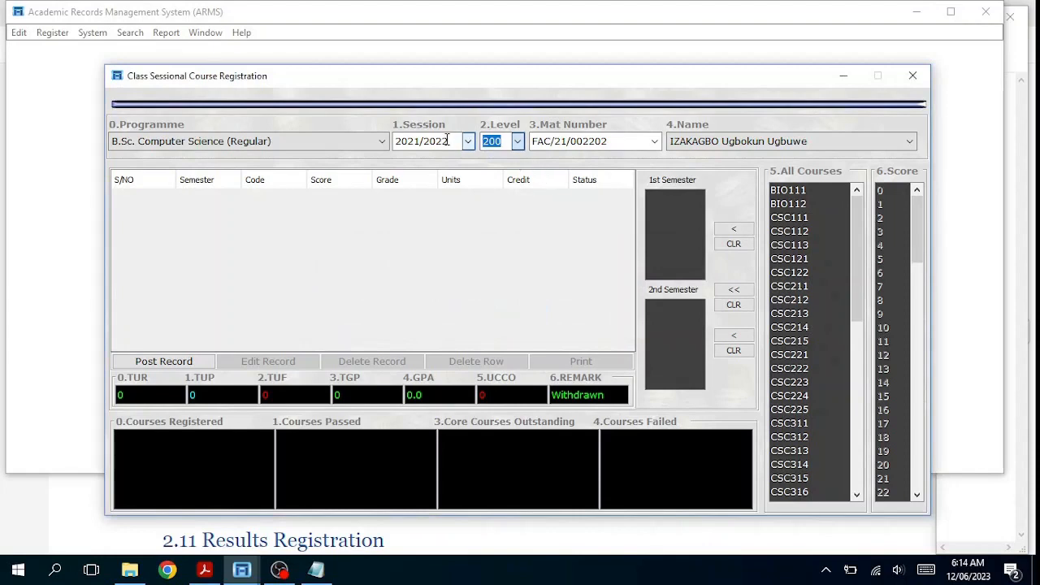
left_click(655, 142)
left_click(661, 143)
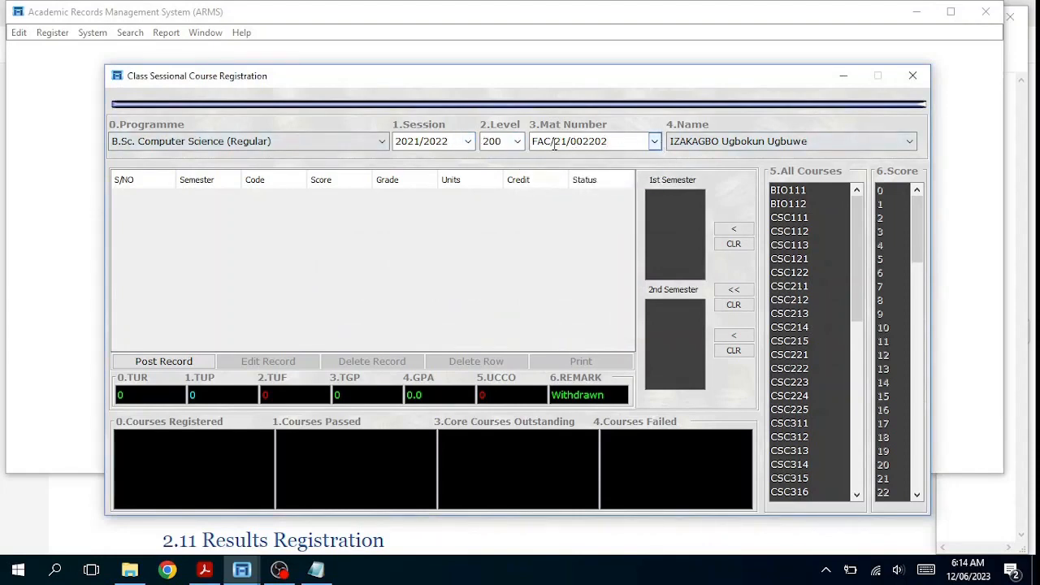
- Set the class level back to 100 and dismiss the resulting messages
left_click(518, 143)
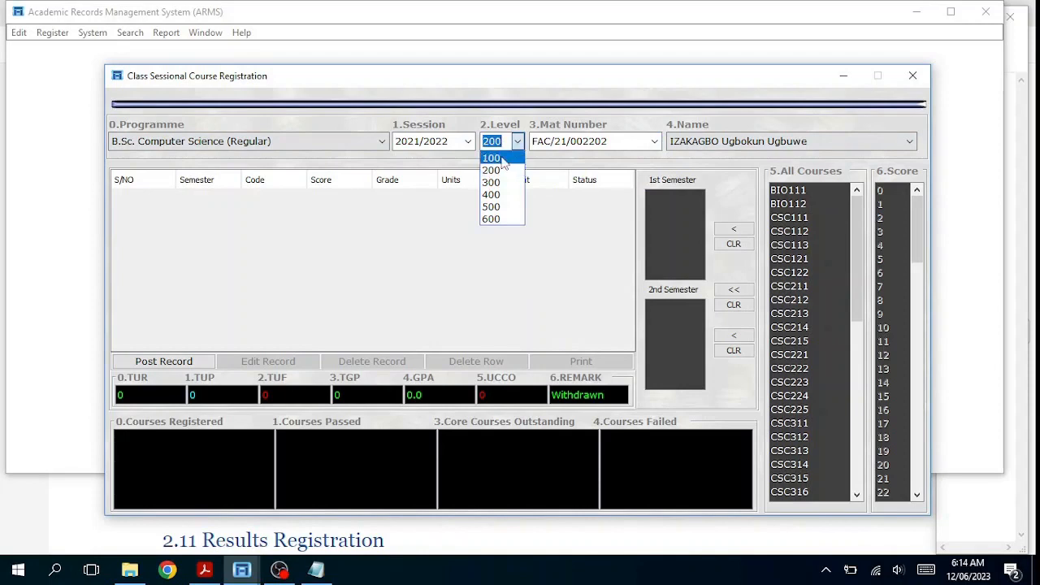
left_click(491, 157)
left_click(500, 322)
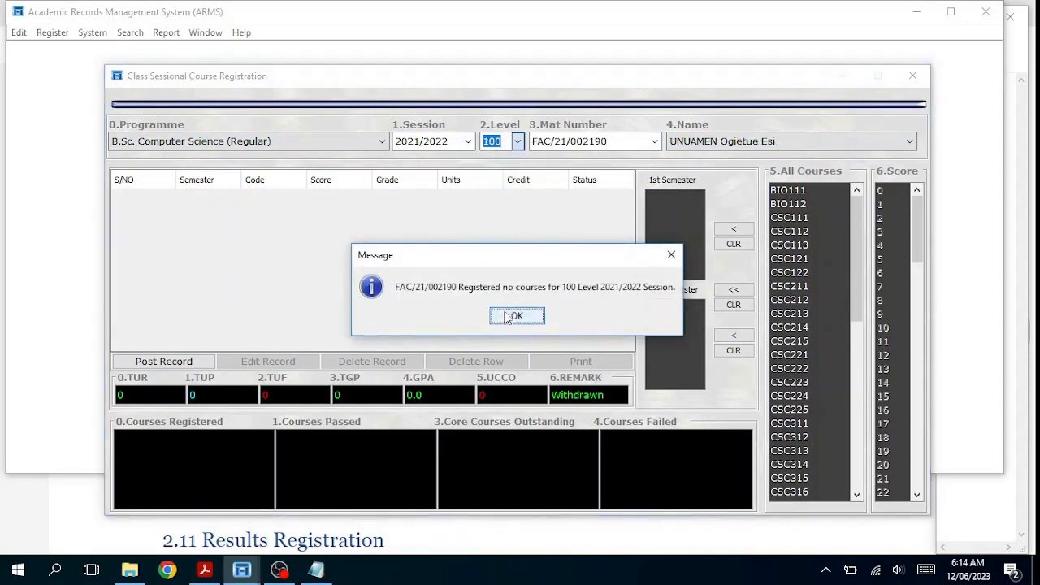
left_click(510, 317)
left_click(511, 317)
left_click(517, 315)
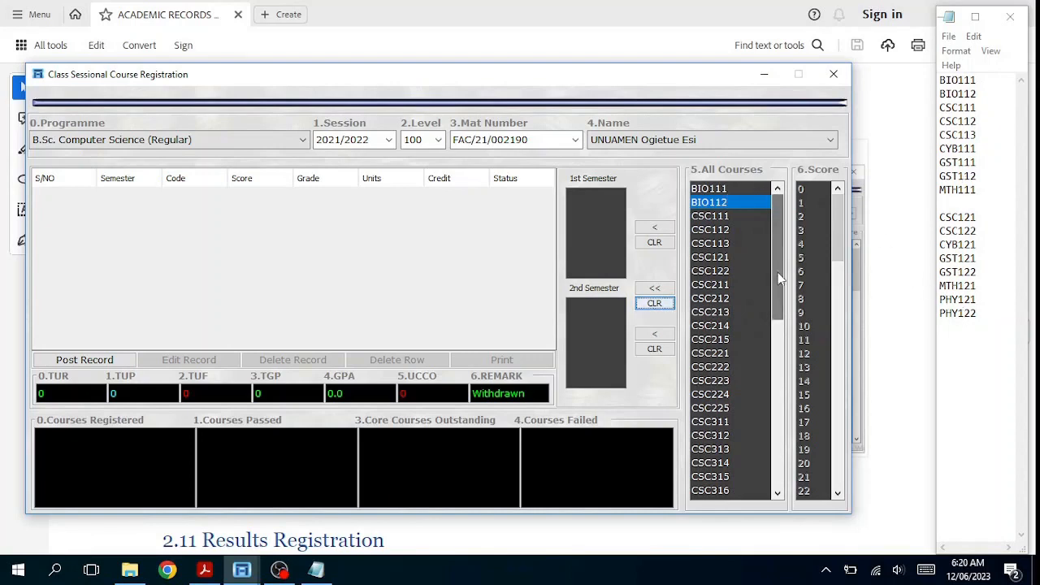
- Add BIO111, BIO112, CSC111, CSC112 and CSC113 to the first-semester course list
left_click(720, 192)
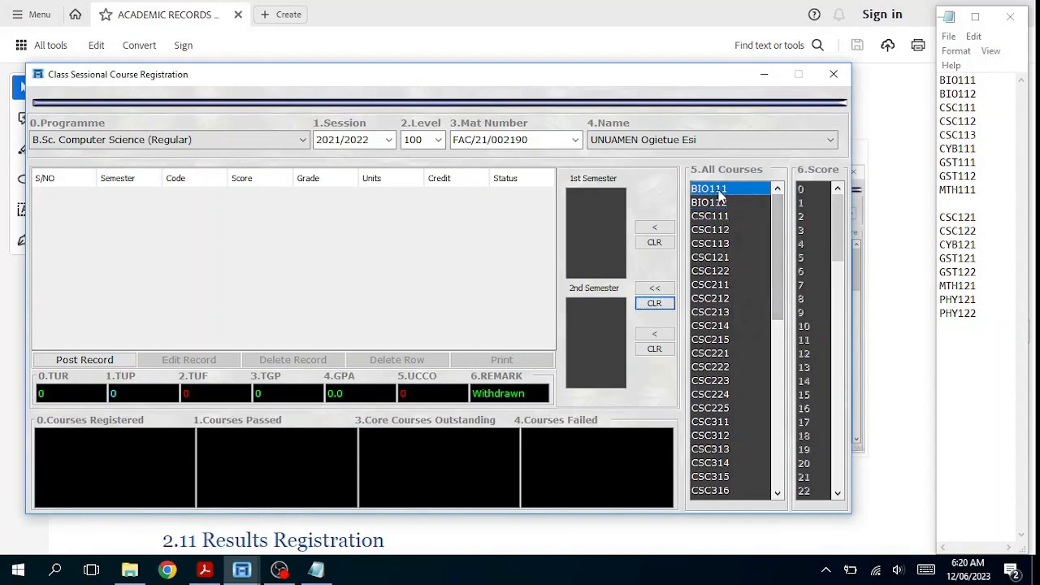
left_click(655, 227)
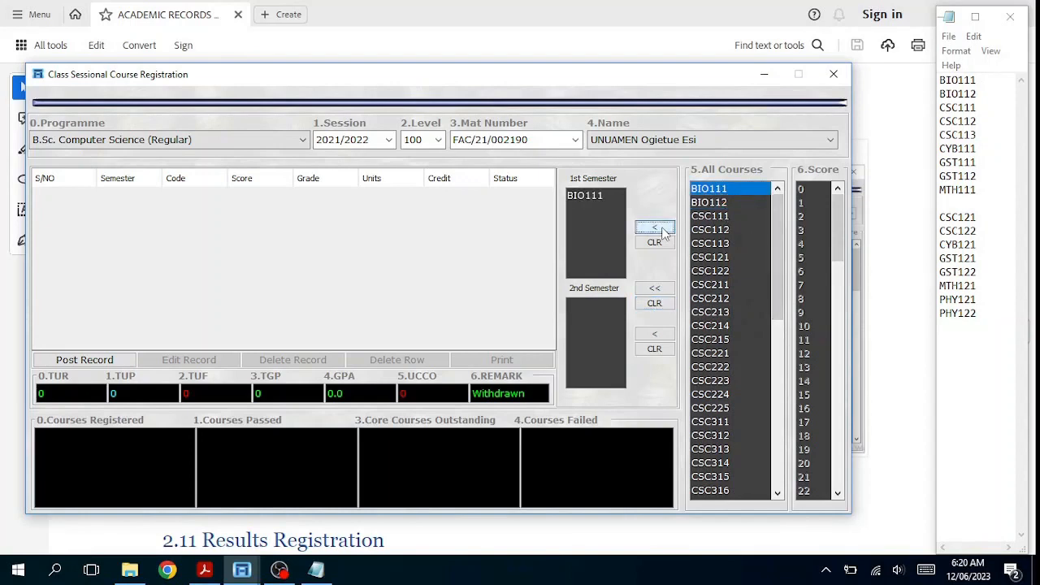
left_click(664, 230)
left_click(667, 231)
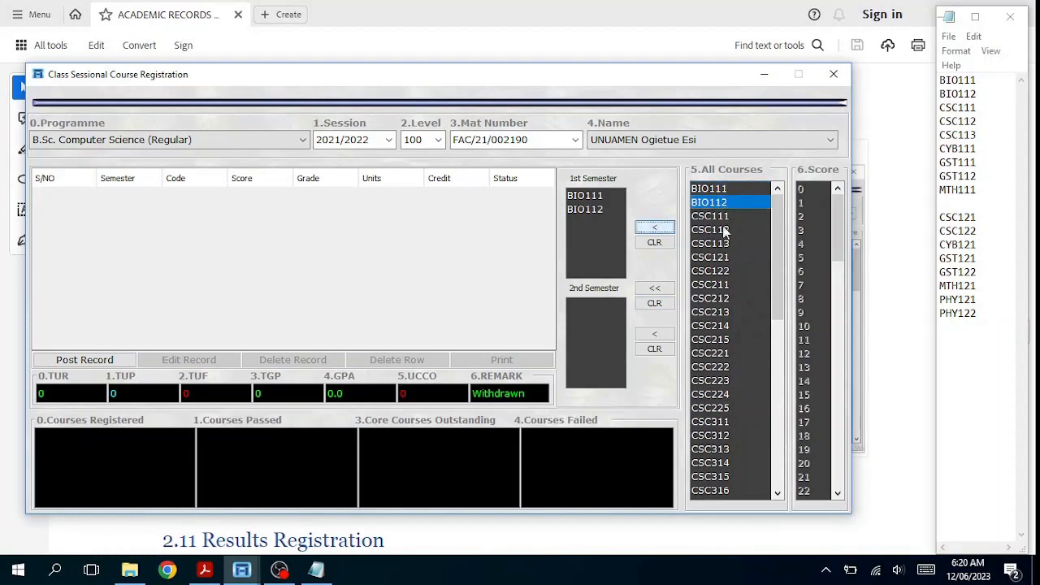
left_click(726, 217)
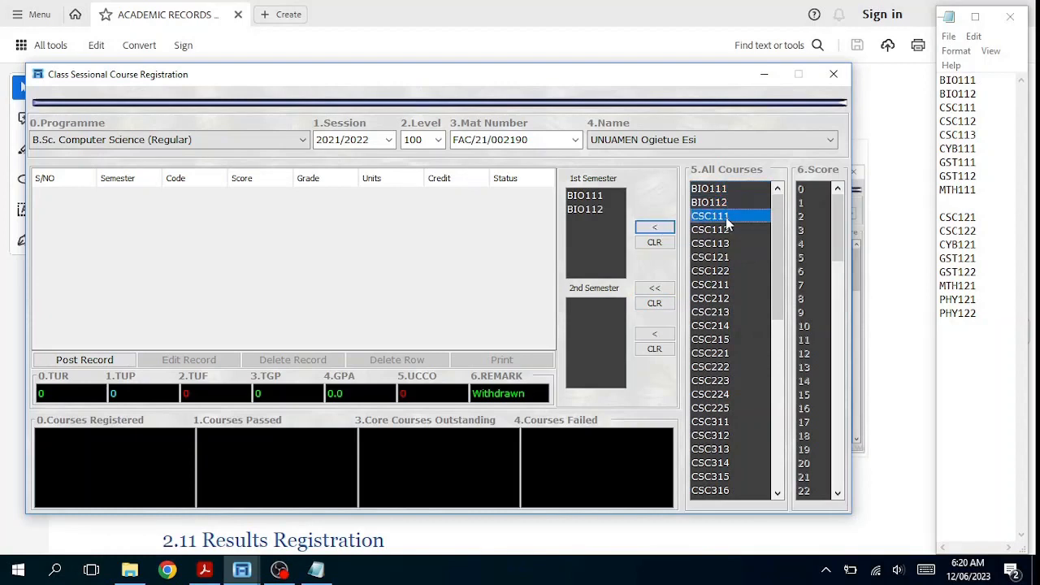
left_click(655, 227)
left_click(709, 231)
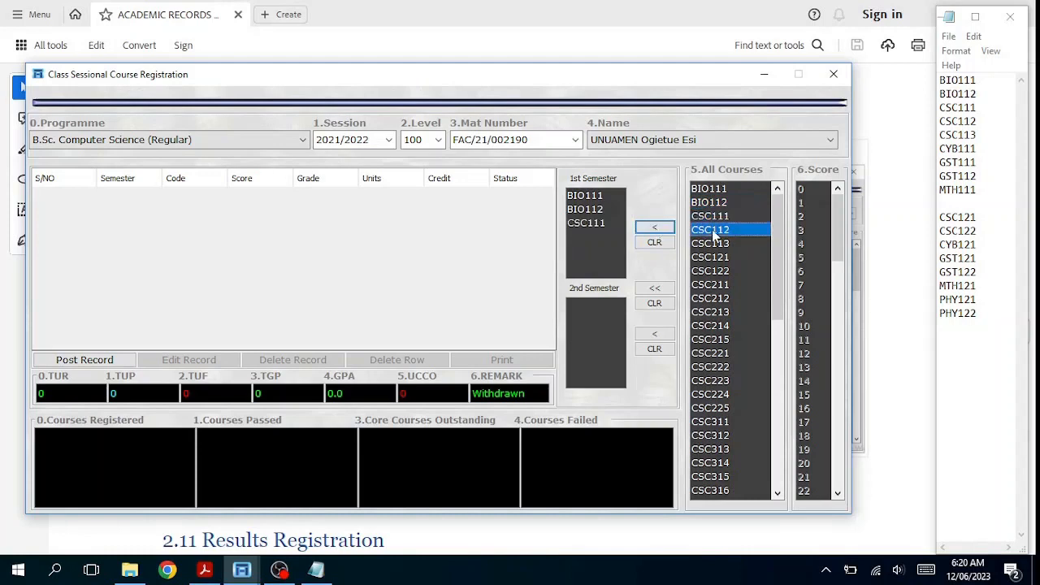
left_click(664, 229)
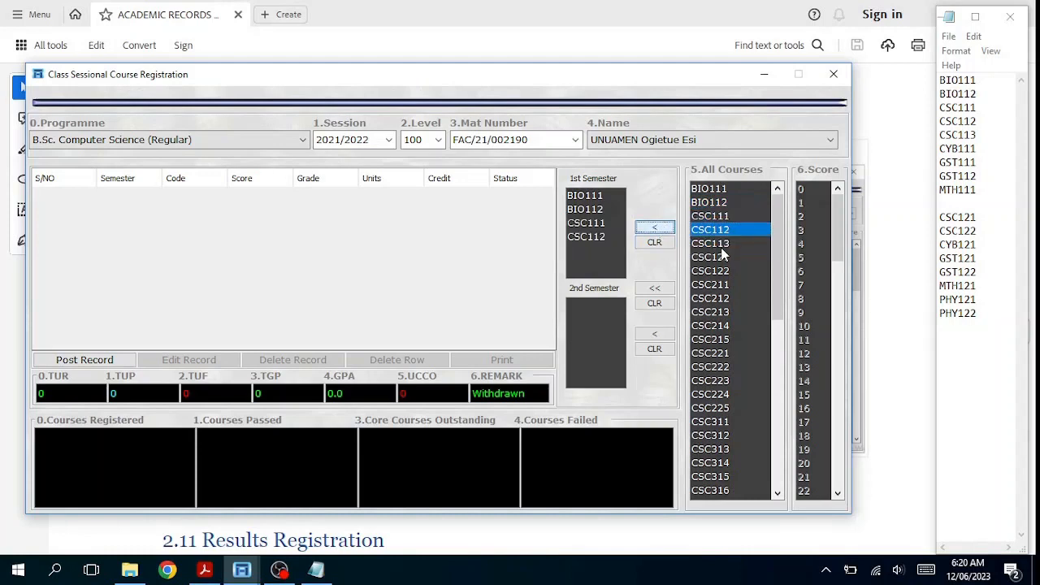
left_click(723, 243)
left_click(653, 229)
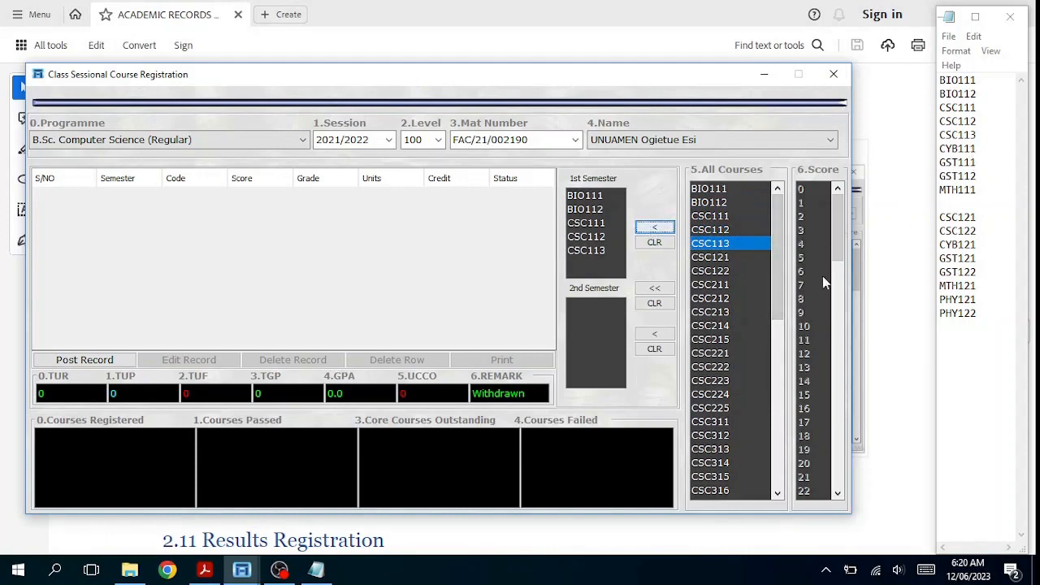
- Add CYB111, GST111 and GST112 to the first-semester list and compare it with the course notes
left_click_drag(776, 285, 741, 486)
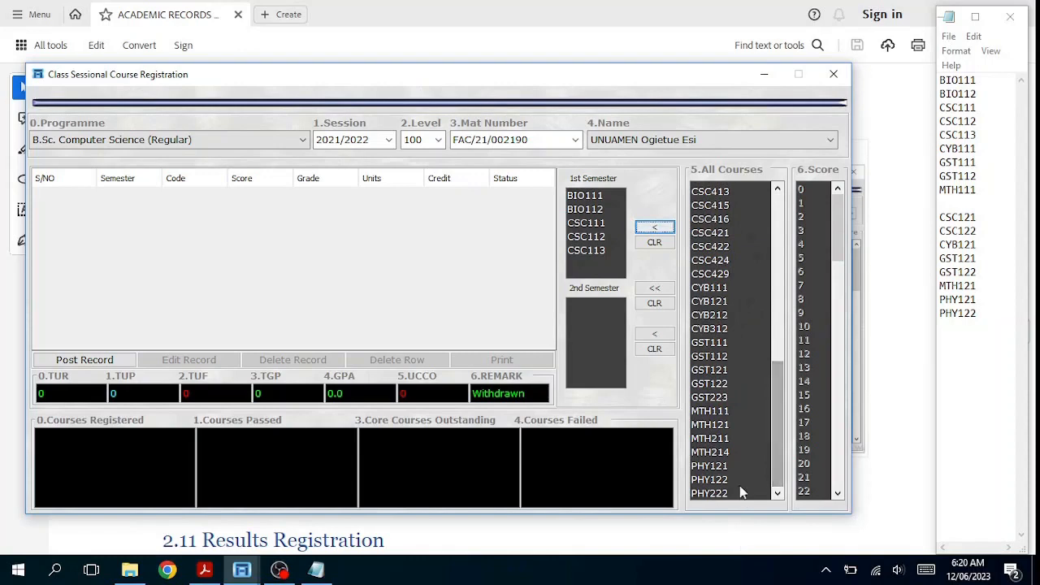
left_click(723, 289)
left_click(654, 228)
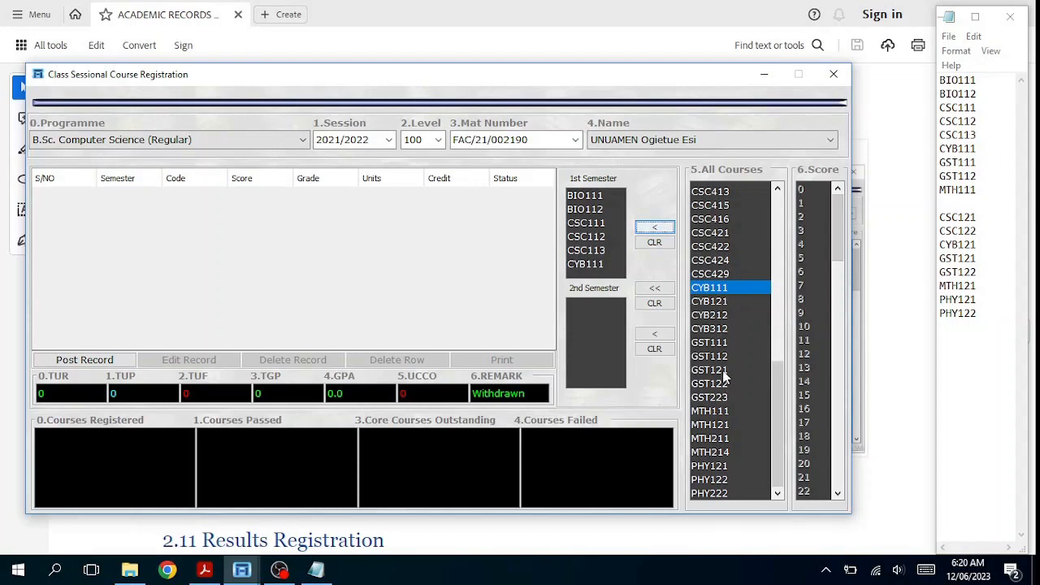
left_click(715, 343)
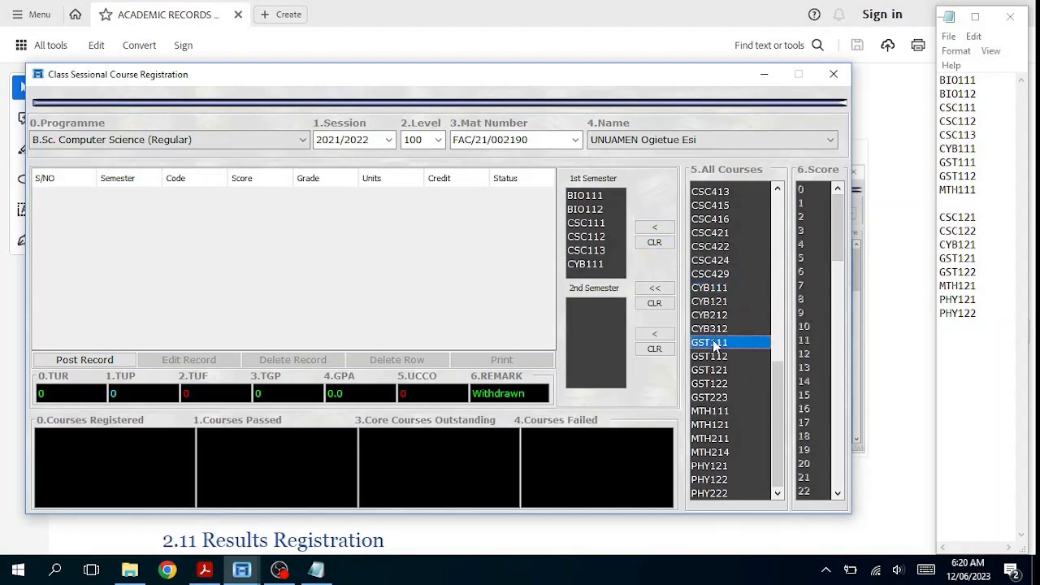
left_click(654, 228)
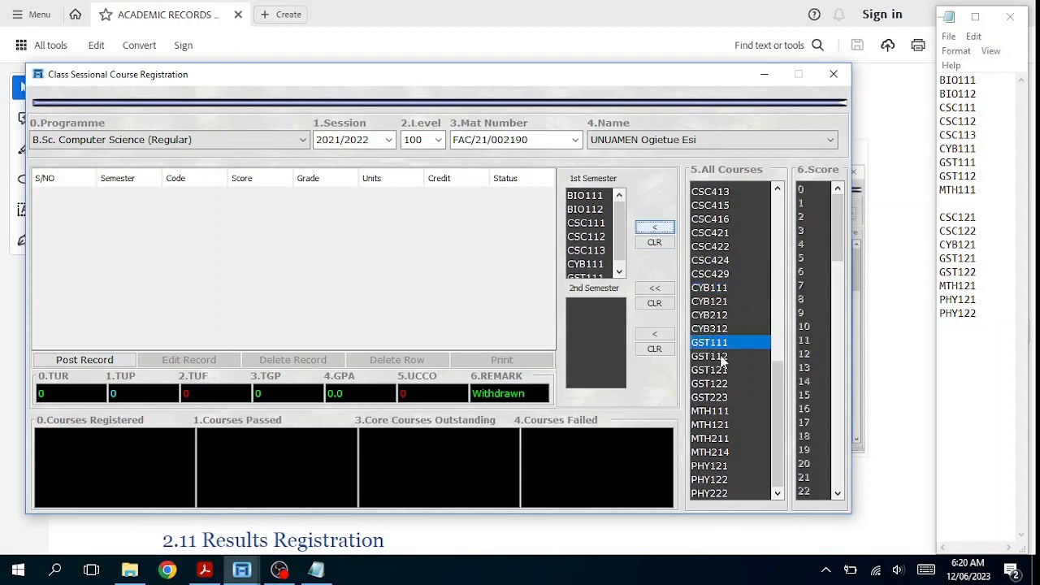
left_click(719, 356)
left_click(655, 228)
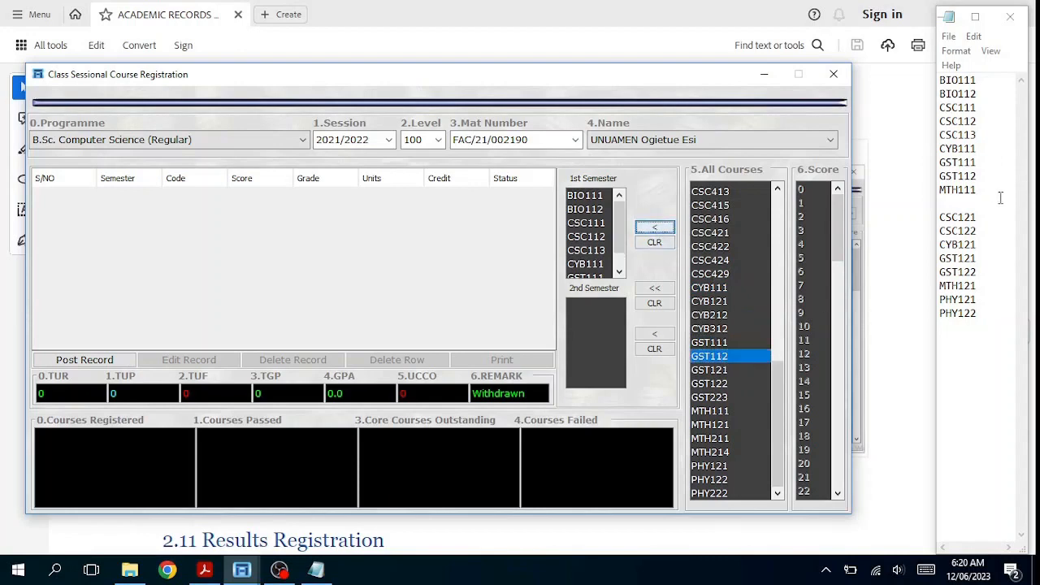
left_click_drag(981, 177, 925, 63)
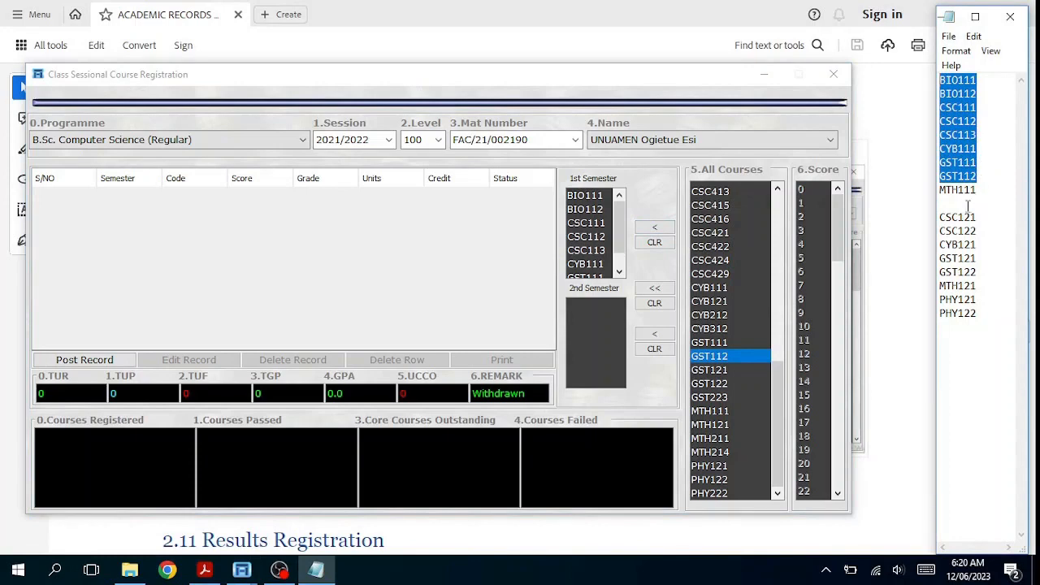
left_click(620, 262)
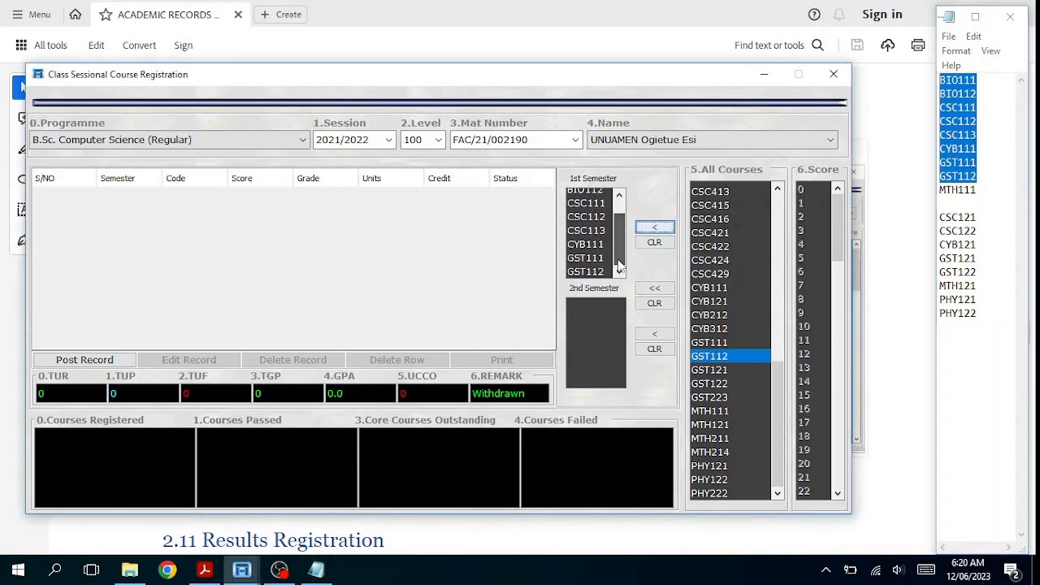
- Add CSC121 and CSC122 to the second-semester course list
double_click(959, 217)
scroll(732, 293, "up", 10)
left_click(718, 259)
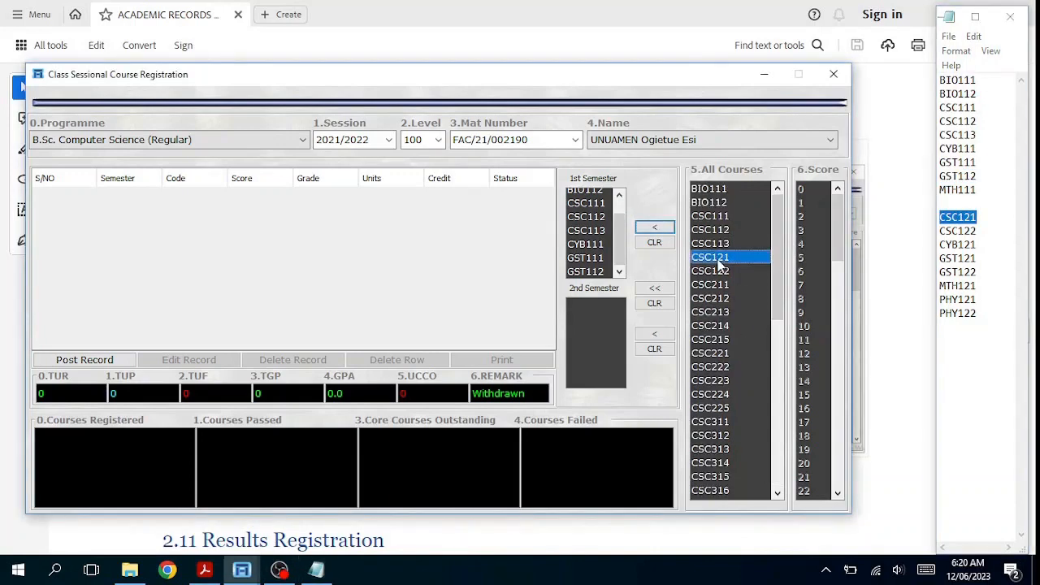
left_click(660, 335)
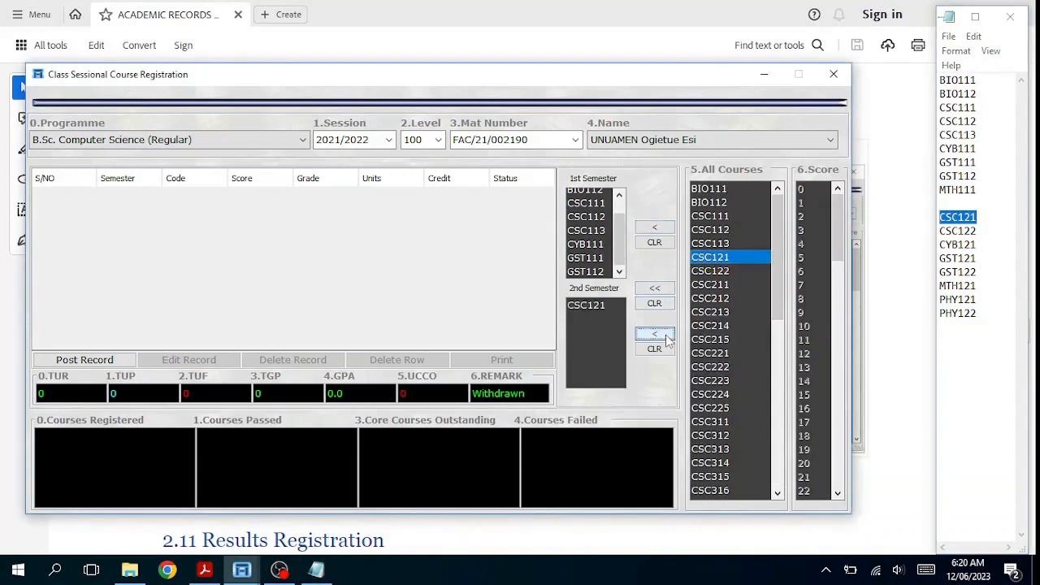
left_click(710, 270)
left_click(656, 335)
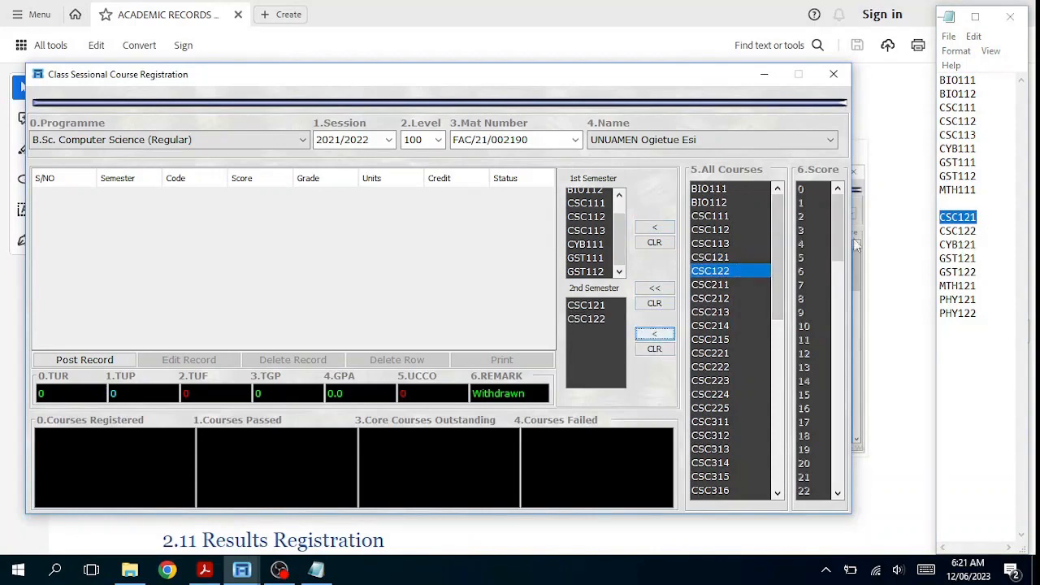
- Add CYB121, GST121 and GST122 to the second-semester course list
left_click_drag(773, 288, 773, 483)
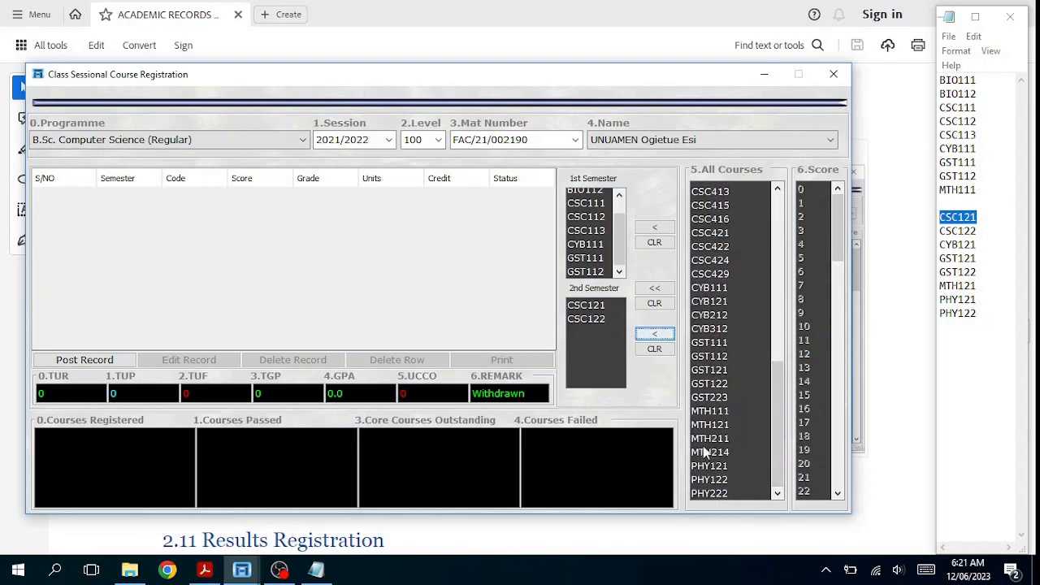
left_click(711, 302)
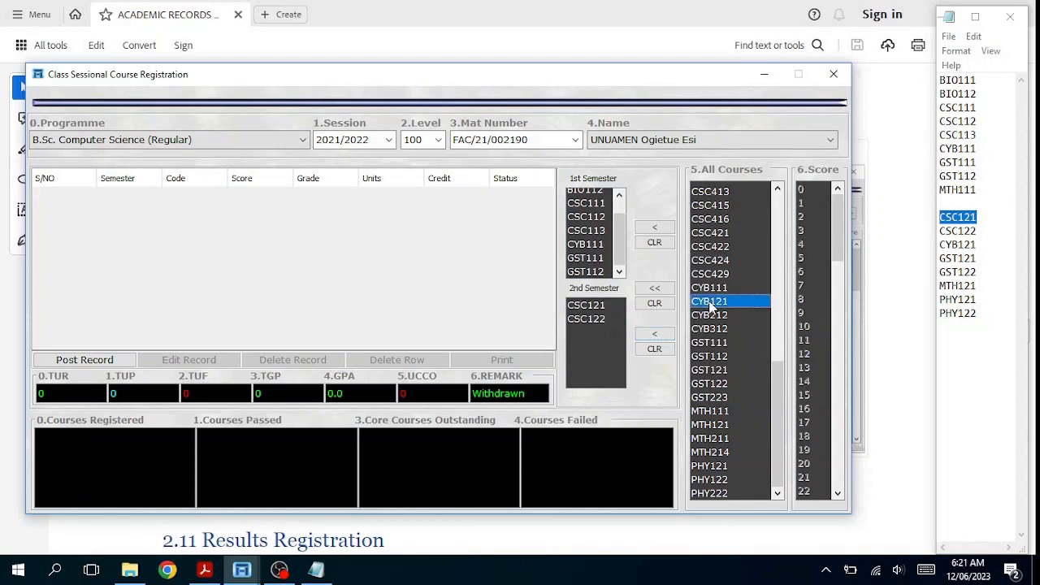
left_click(655, 334)
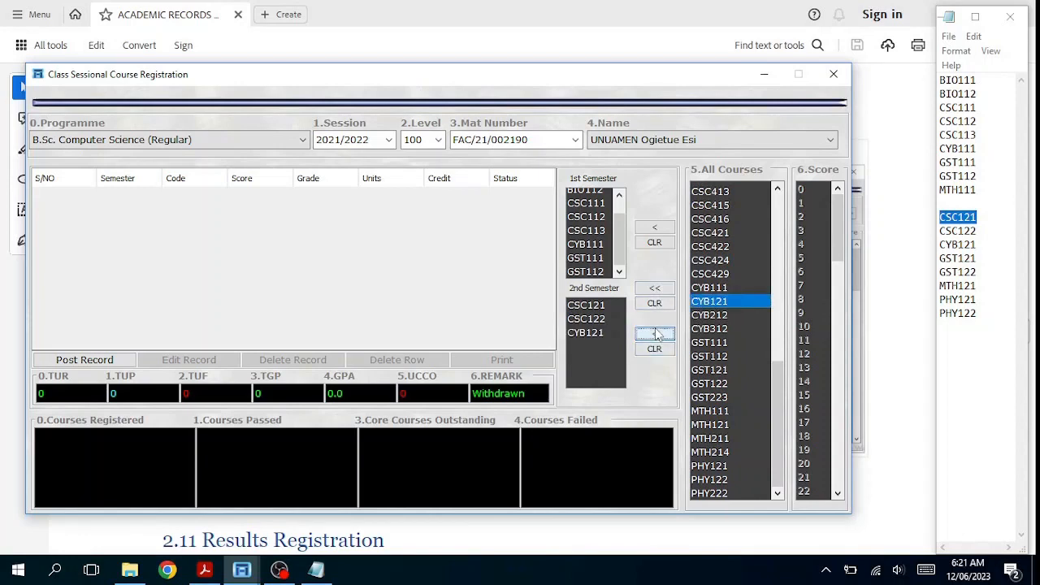
left_click(709, 369)
left_click(663, 335)
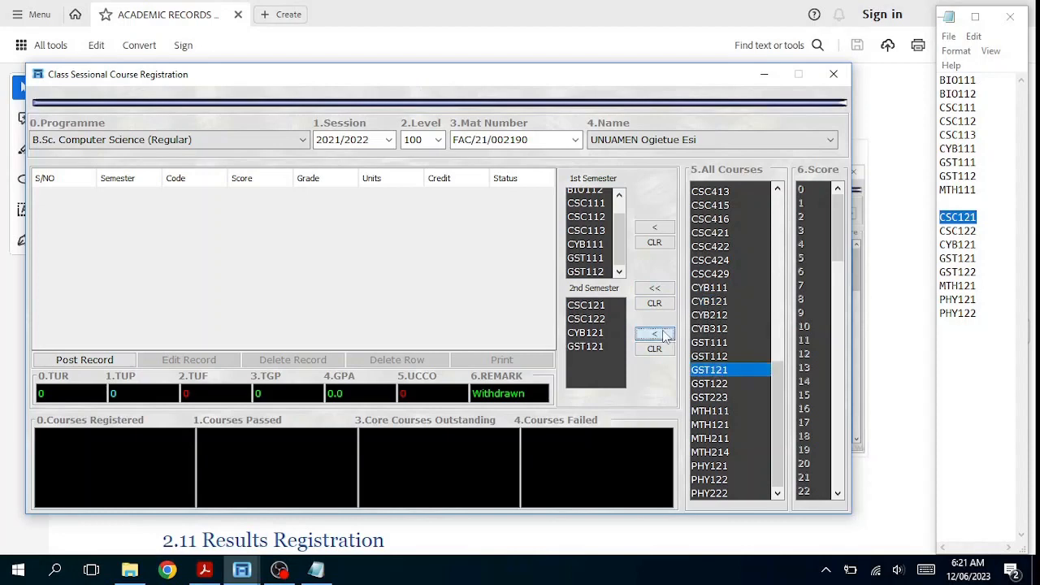
left_click(713, 386)
left_click(668, 337)
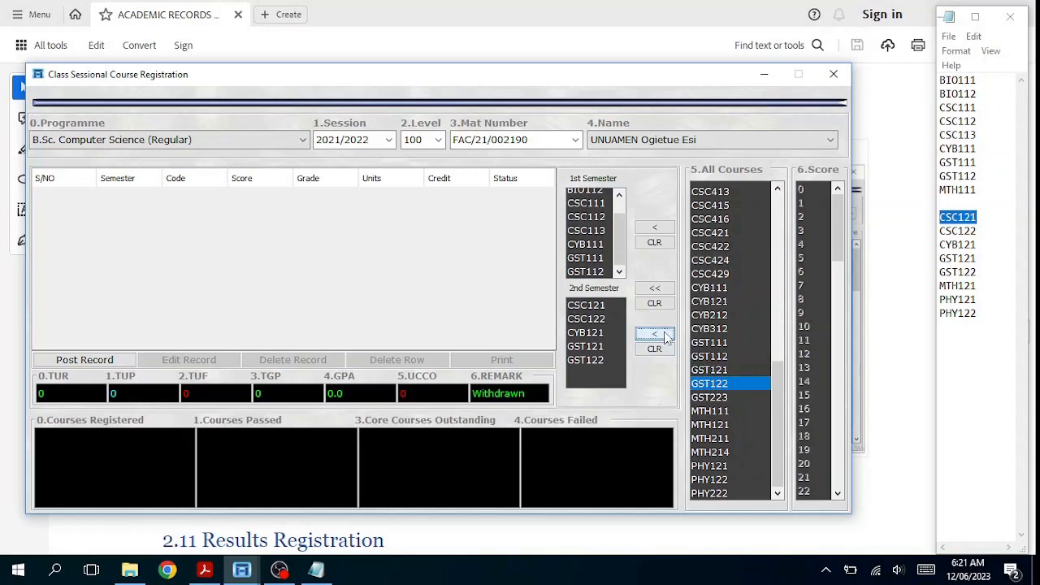
- Add MTH121 and PHY121 to the second-semester course list
left_click(720, 424)
left_click(666, 336)
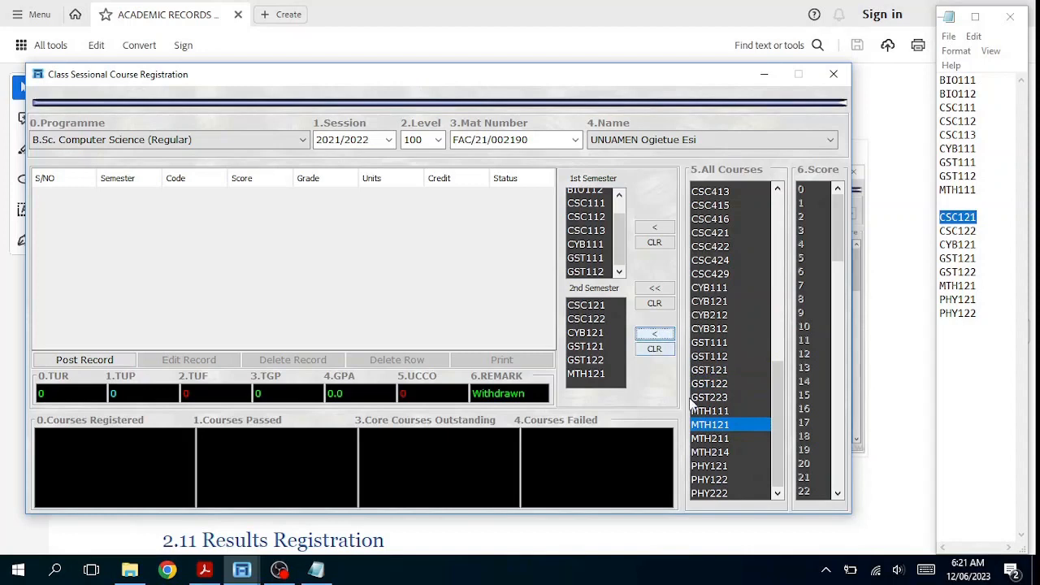
left_click(715, 466)
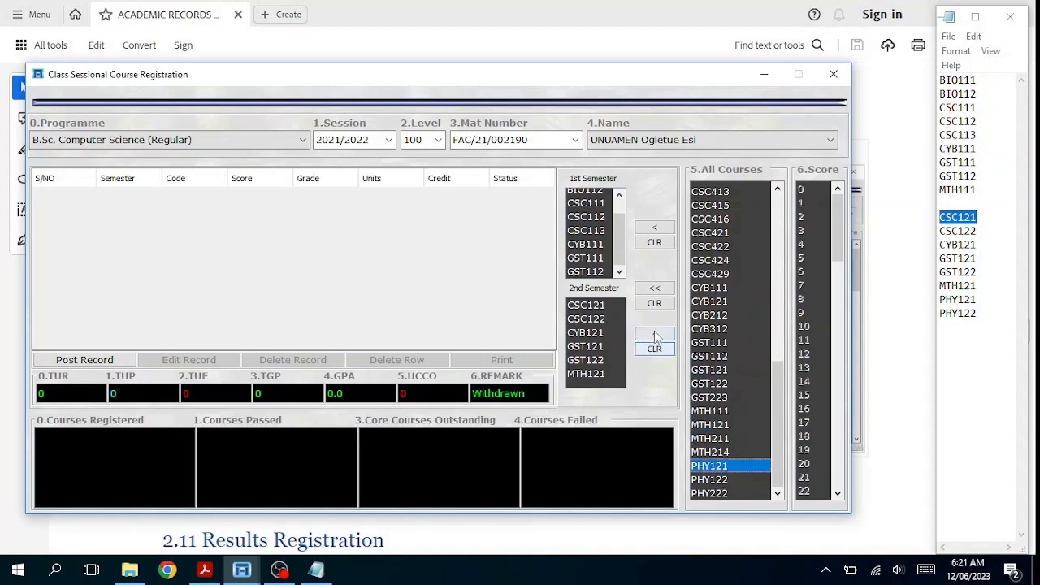
left_click(656, 333)
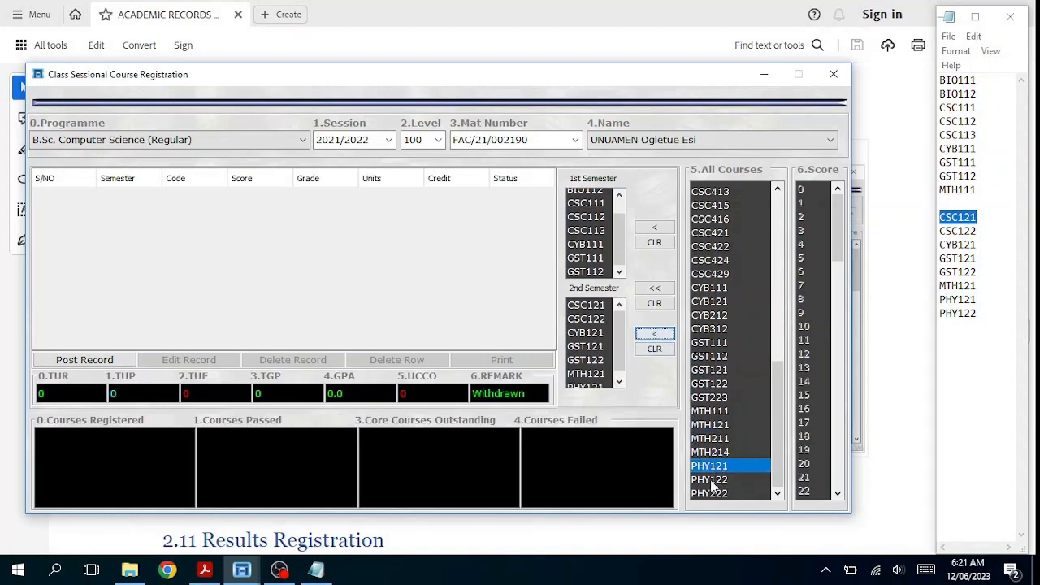
- Highlight the omitted courses MTH111 and PHY122 in the course notes
left_click_drag(977, 317, 934, 314)
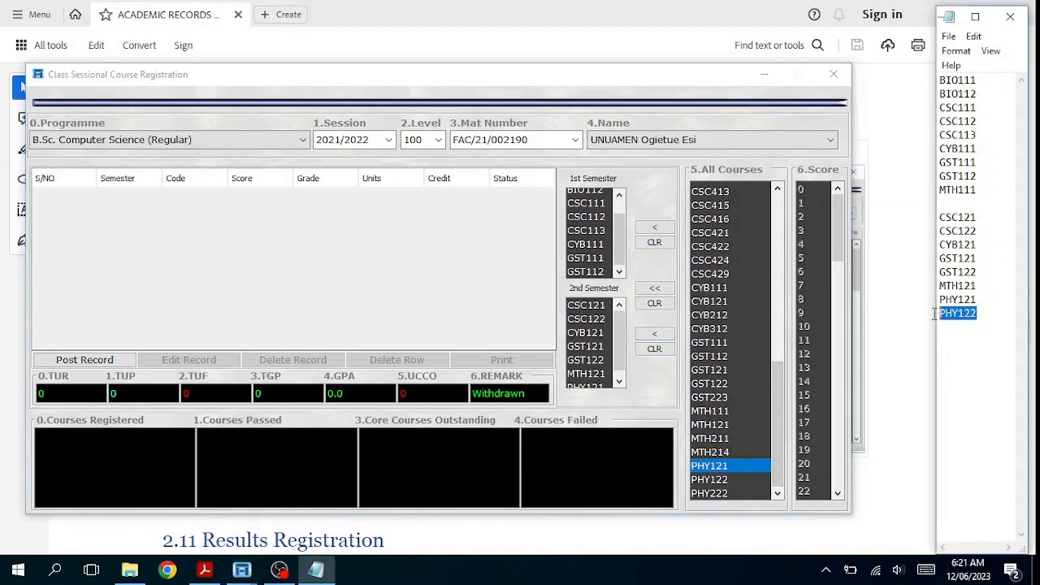
left_click_drag(978, 189, 936, 190)
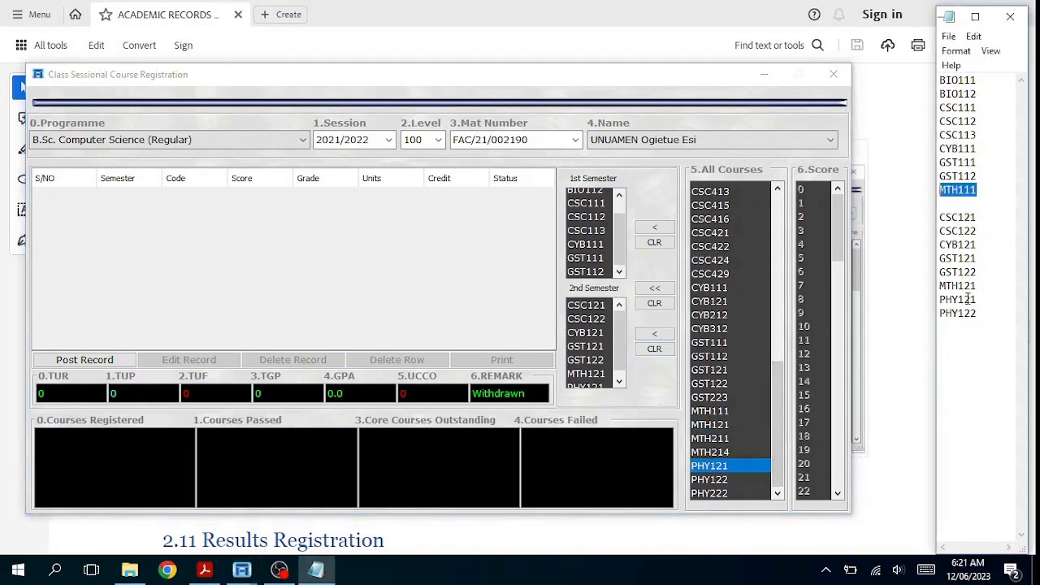
left_click_drag(979, 315, 934, 314)
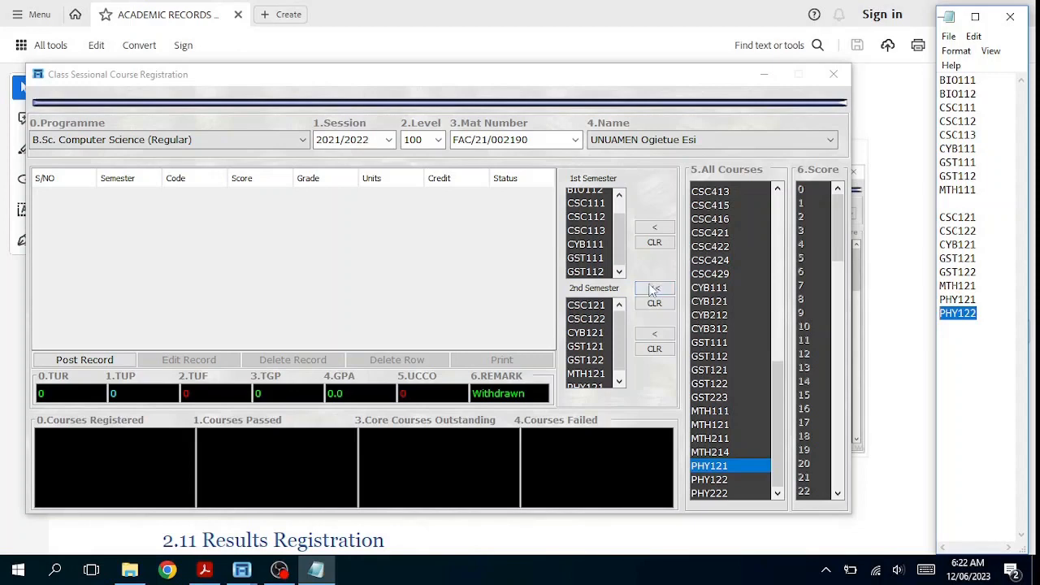
- Load the selected first- and second-semester courses into the registration table and review its rows
left_click(655, 289)
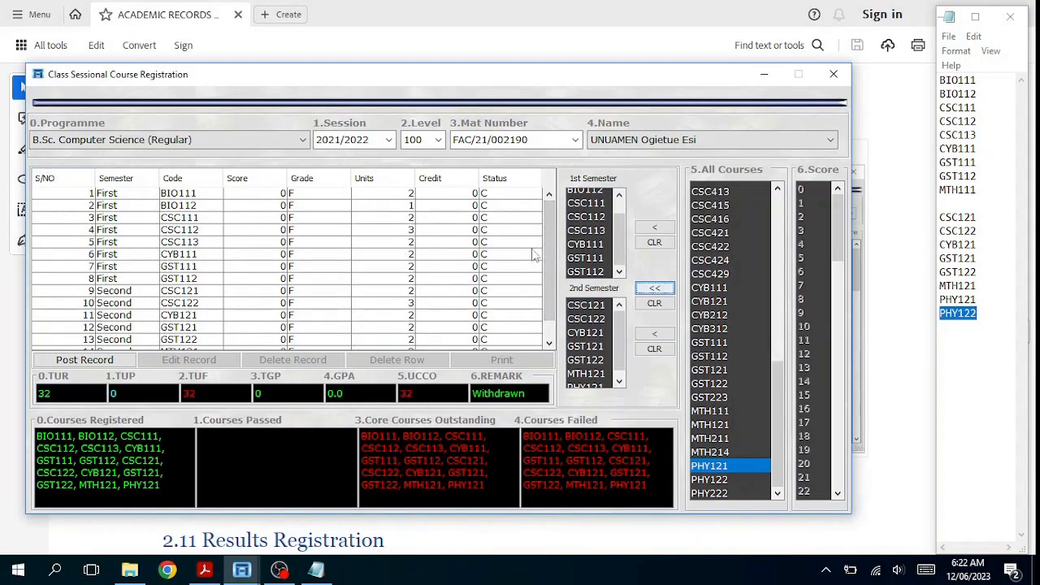
scroll(551, 259, "down", 1)
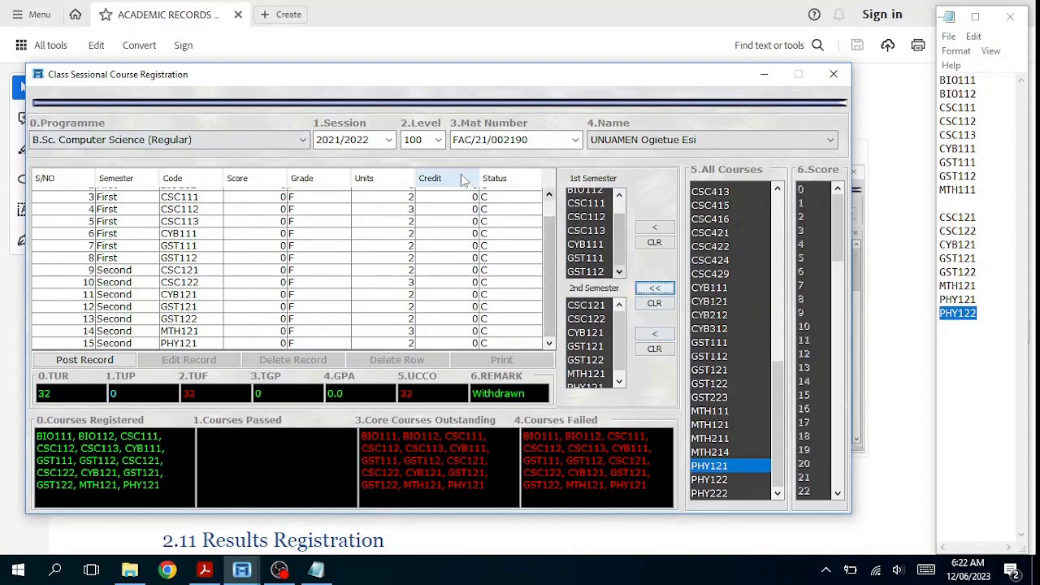
scroll(547, 265, "up", 1)
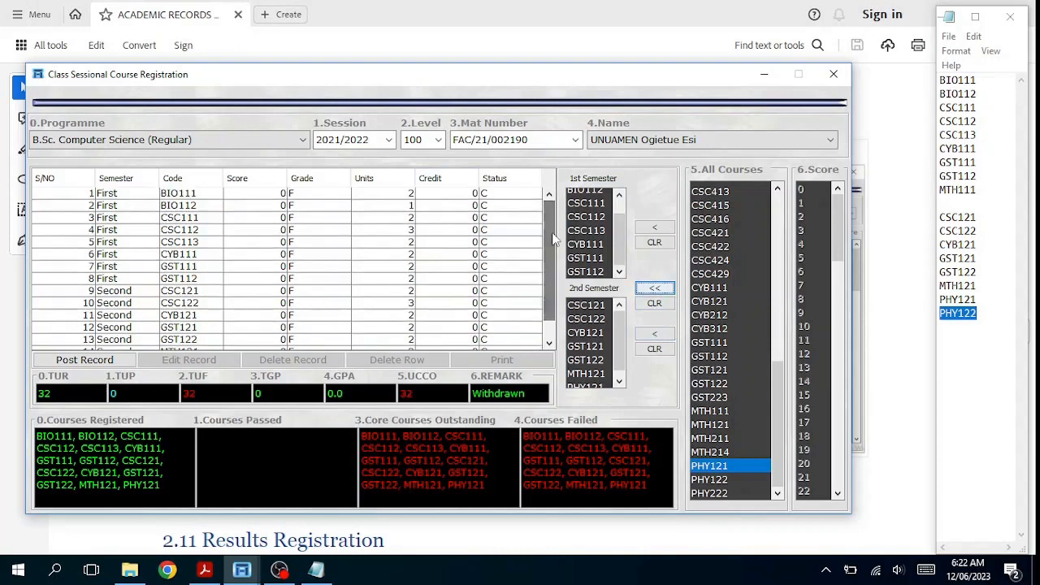
left_click_drag(552, 239, 552, 259)
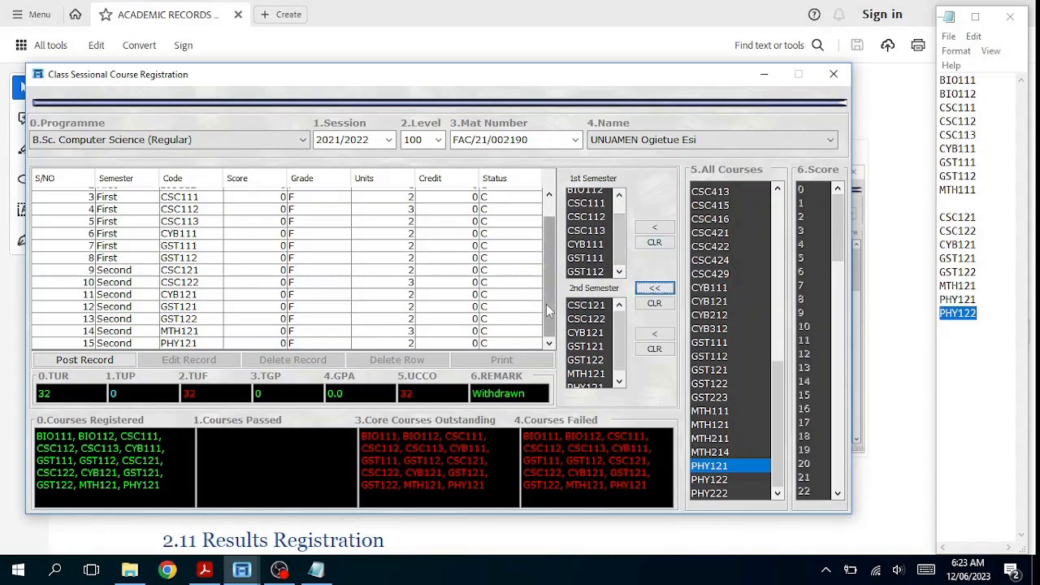
- Mark MTH111 and PHY122 in the course notes again and clear the first-semester course list
left_click(957, 193)
double_click(957, 192)
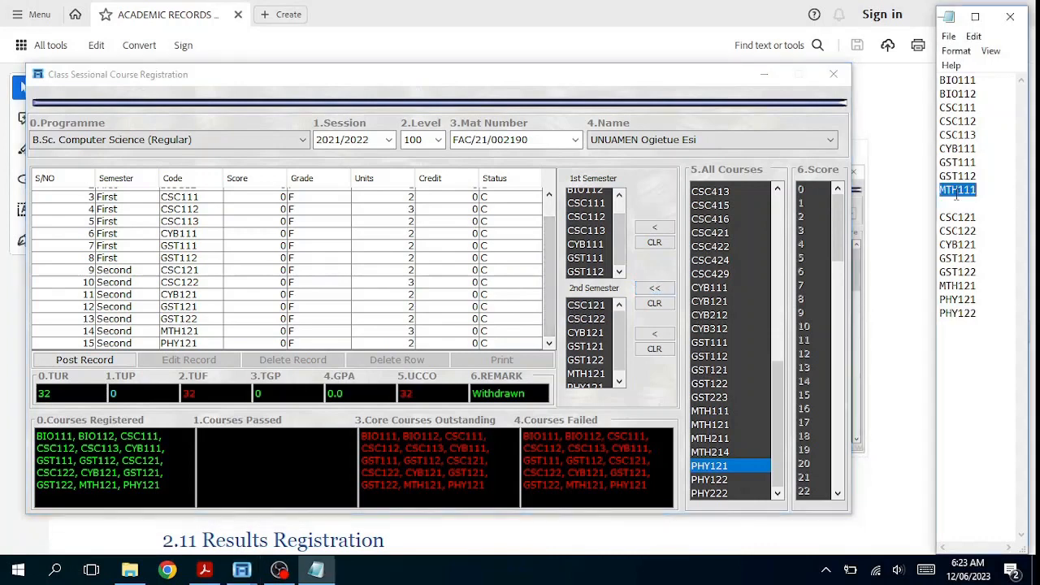
double_click(957, 313)
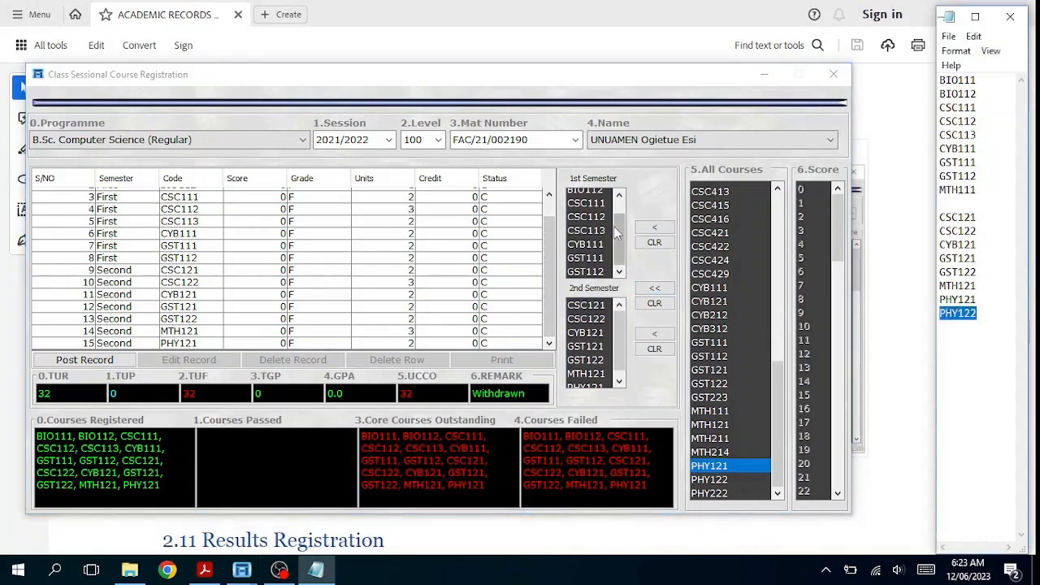
left_click(656, 243)
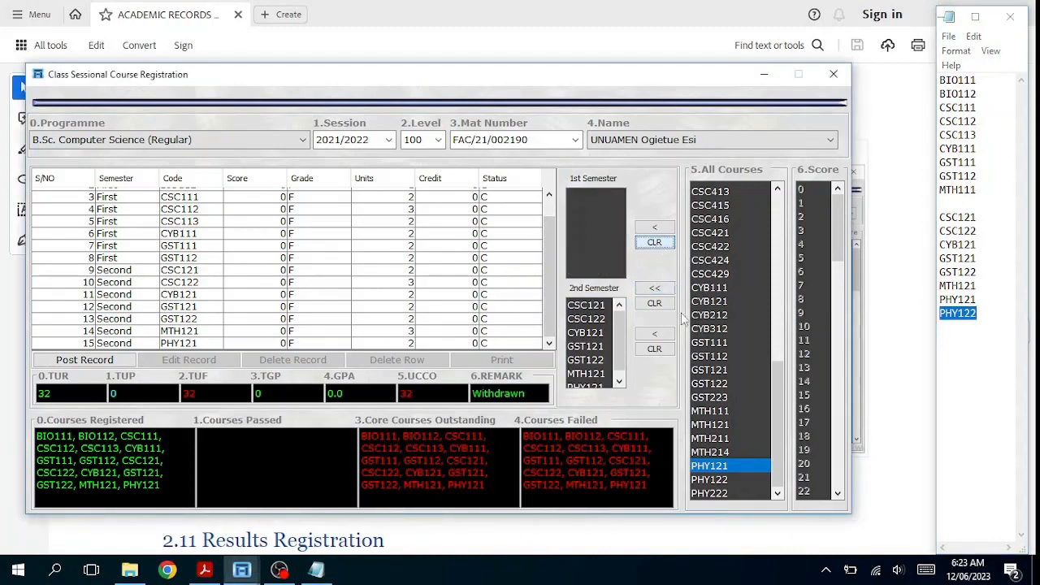
- Clear the second-semester course list and add PHY122 to it from all courses
left_click(658, 350)
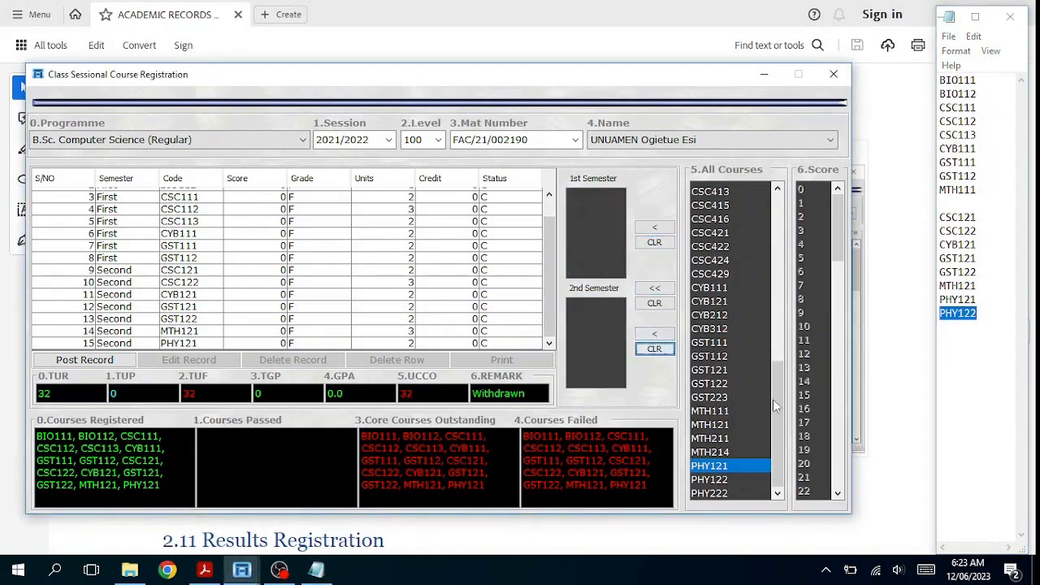
left_click(722, 481)
left_click(655, 334)
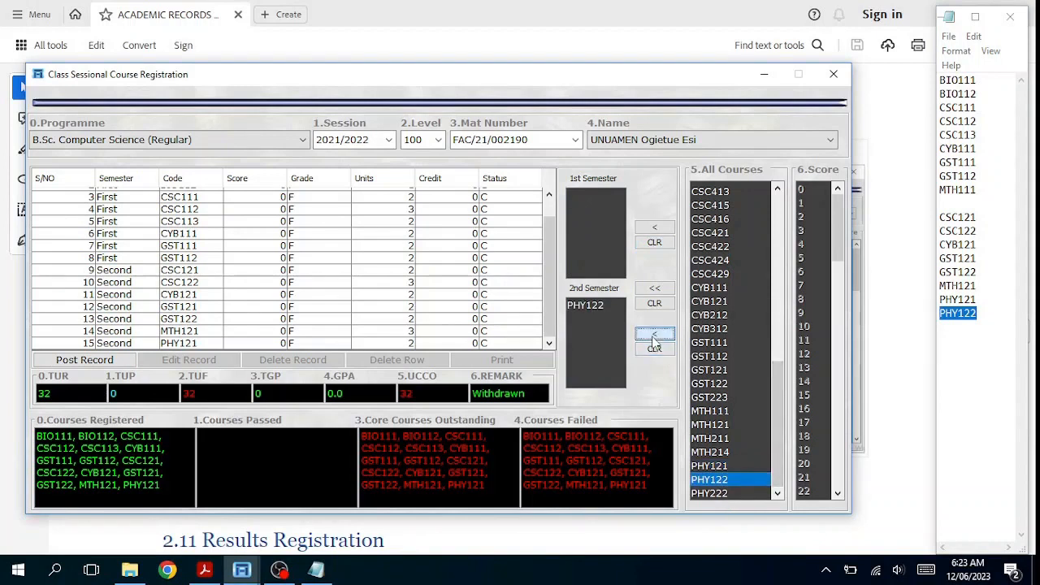
mouse_move(783, 421)
left_mouse_down()
mouse_move(783, 266)
mouse_move(783, 439)
left_mouse_up()
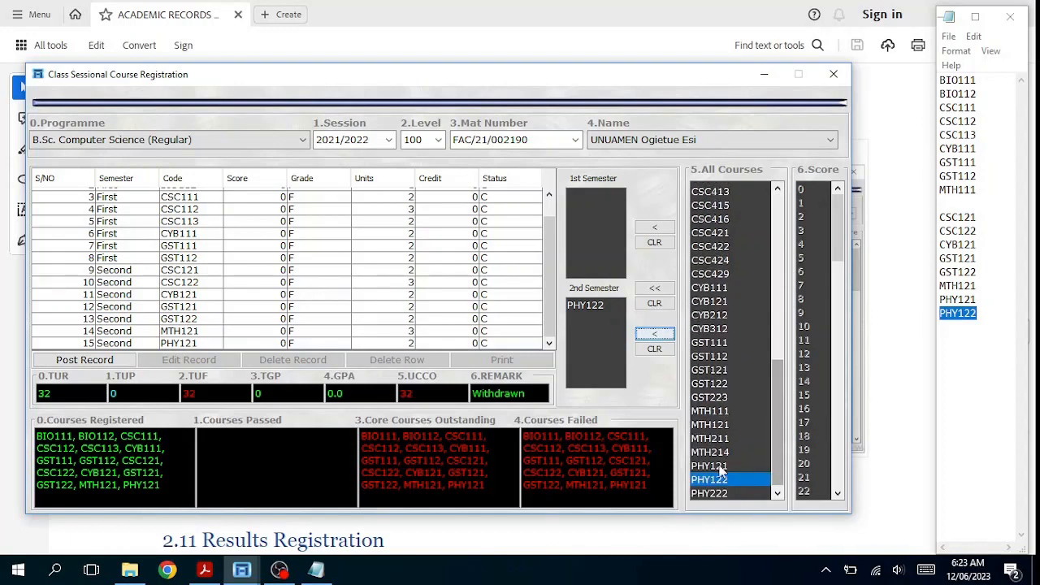
- Add MTH111 to the first-semester course list and load both semester lists into the registration table
left_click(714, 411)
left_click(654, 227)
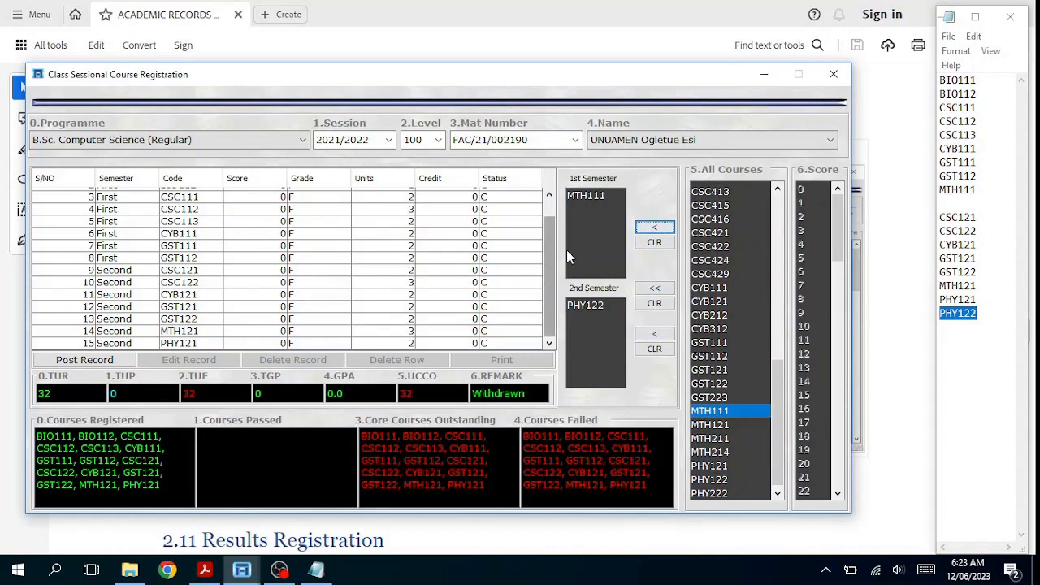
left_click(654, 290)
scroll(553, 308, "down", 1)
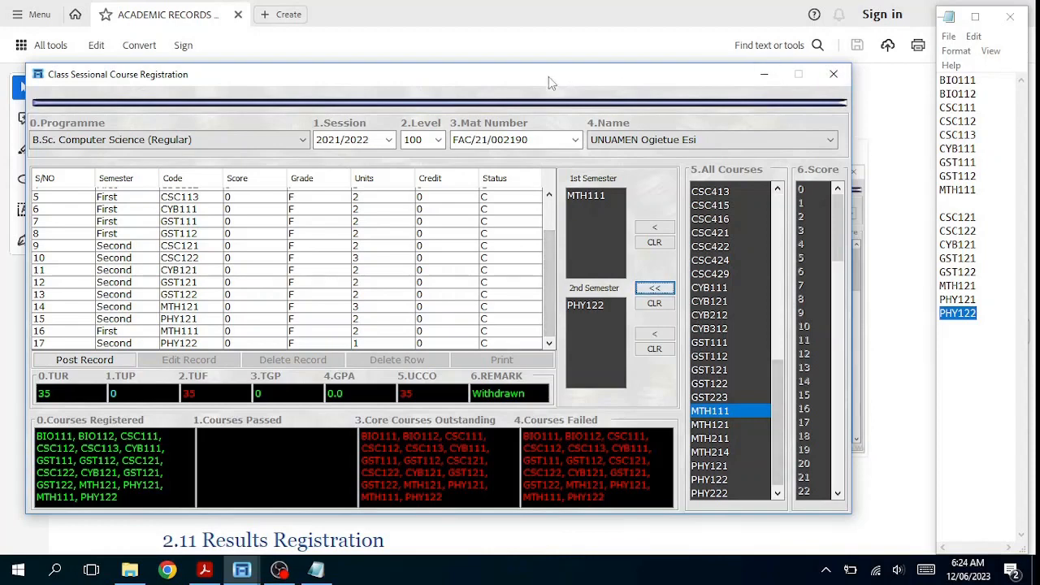
- Review the registration rows and post the course records for the whole class
left_click_drag(549, 77, 593, 42)
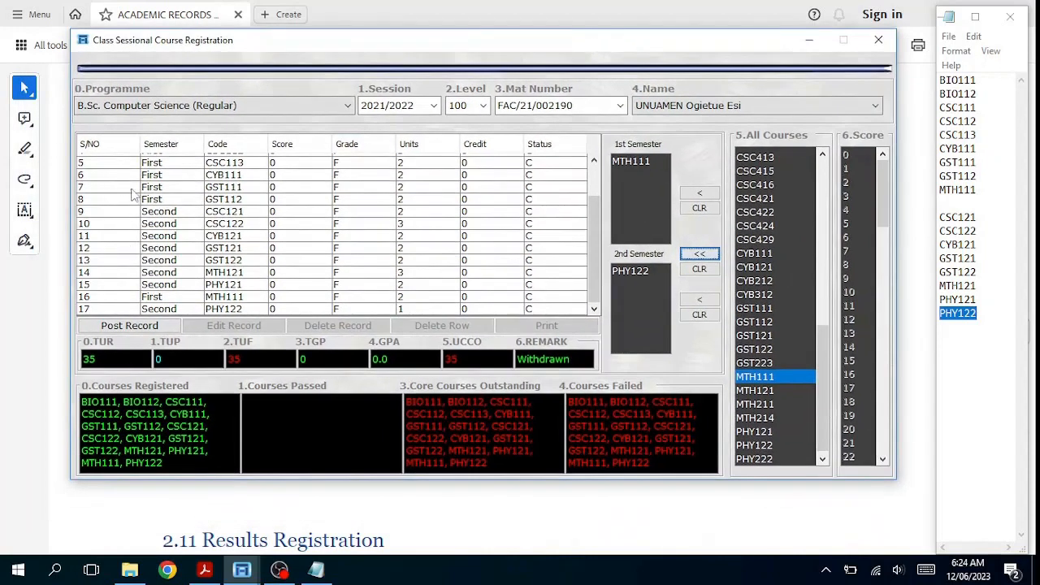
scroll(285, 271, "up", 2)
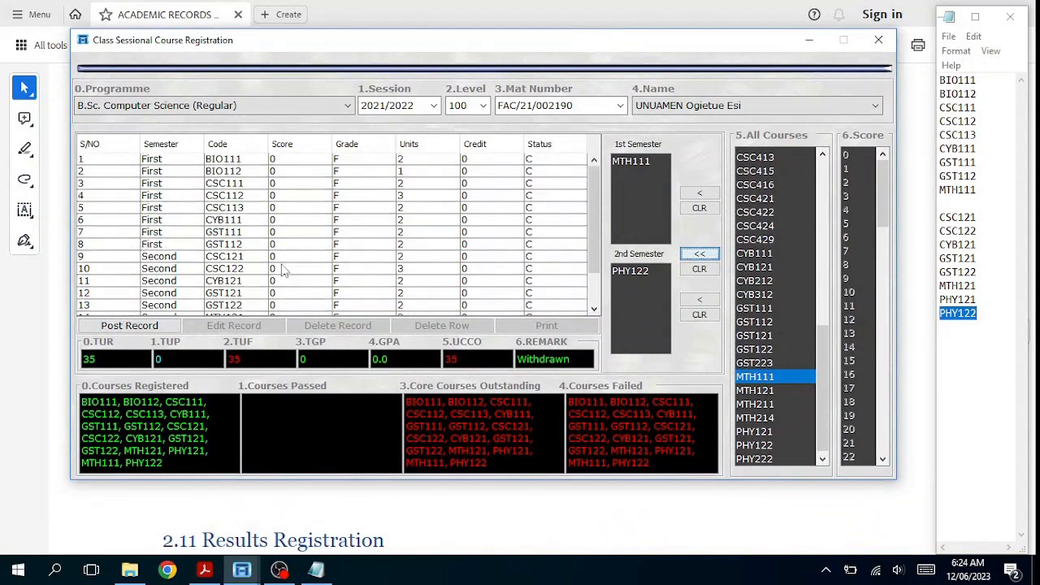
left_click(127, 328)
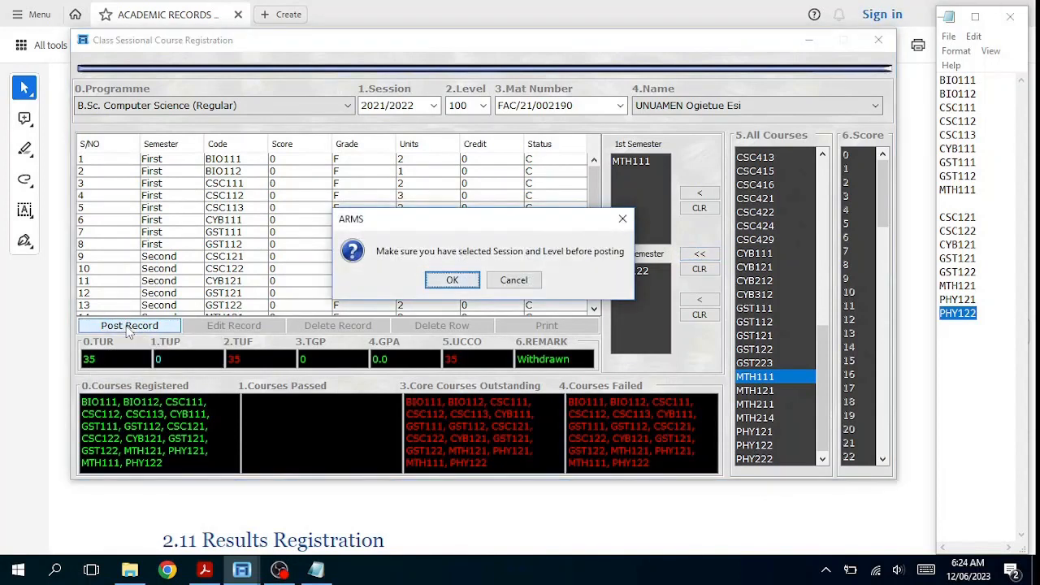
left_click(460, 282)
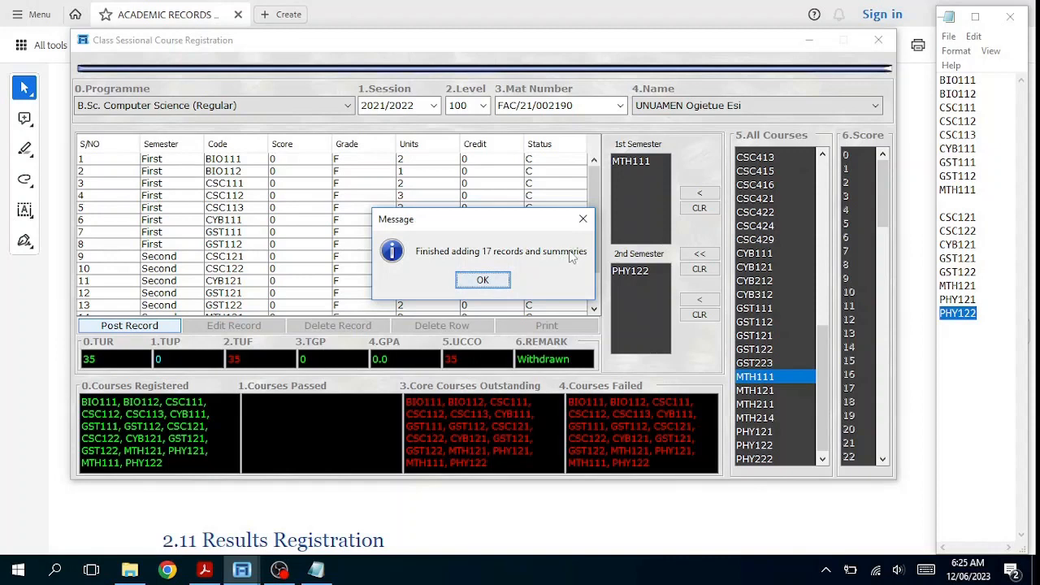
left_click(483, 280)
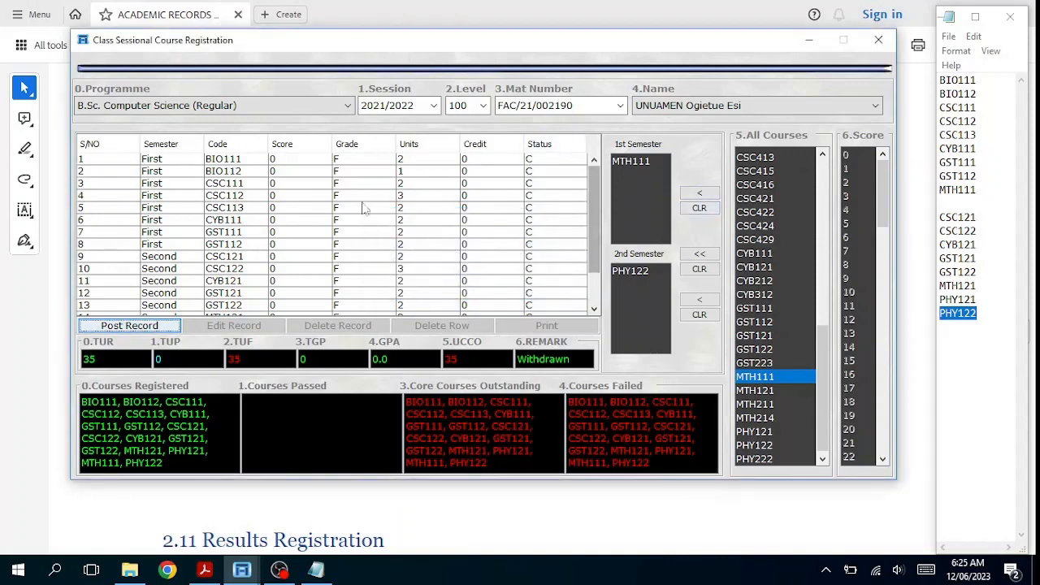
- Close the class registration window and minimise the course notes and the PDF manual
left_click(879, 40)
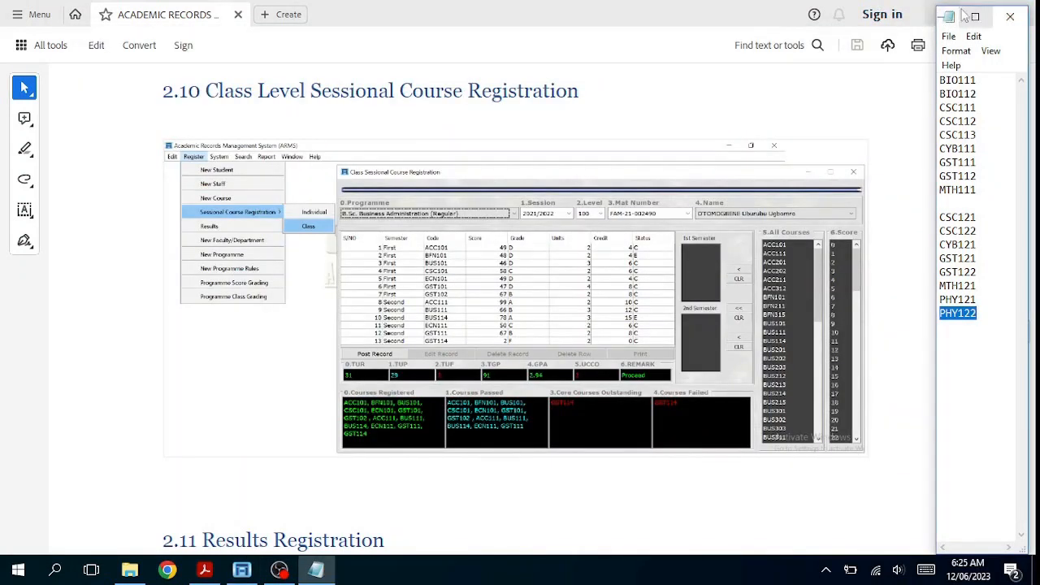
left_click_drag(936, 21, 871, 24)
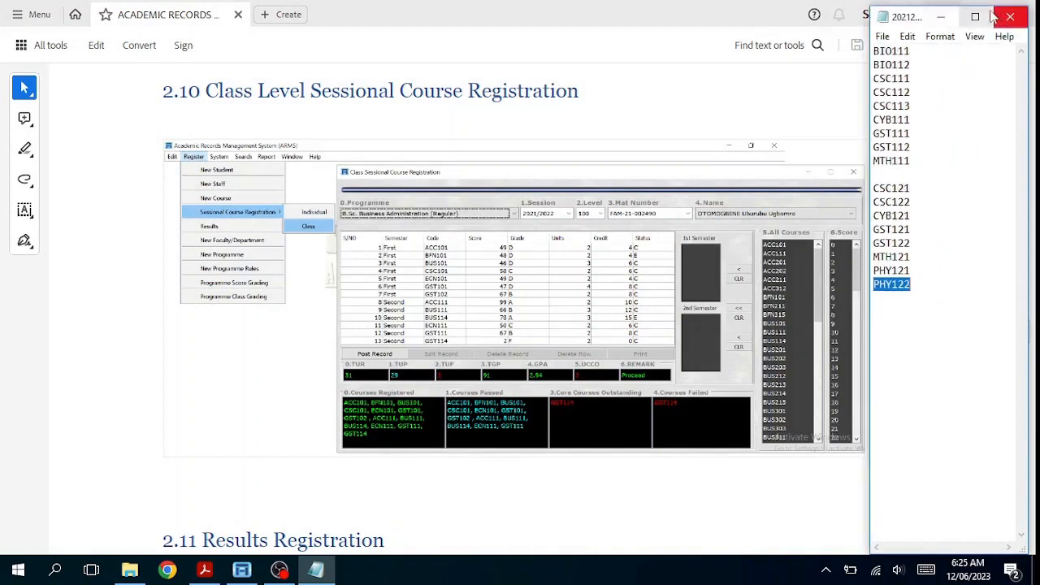
left_click(940, 16)
left_click(941, 14)
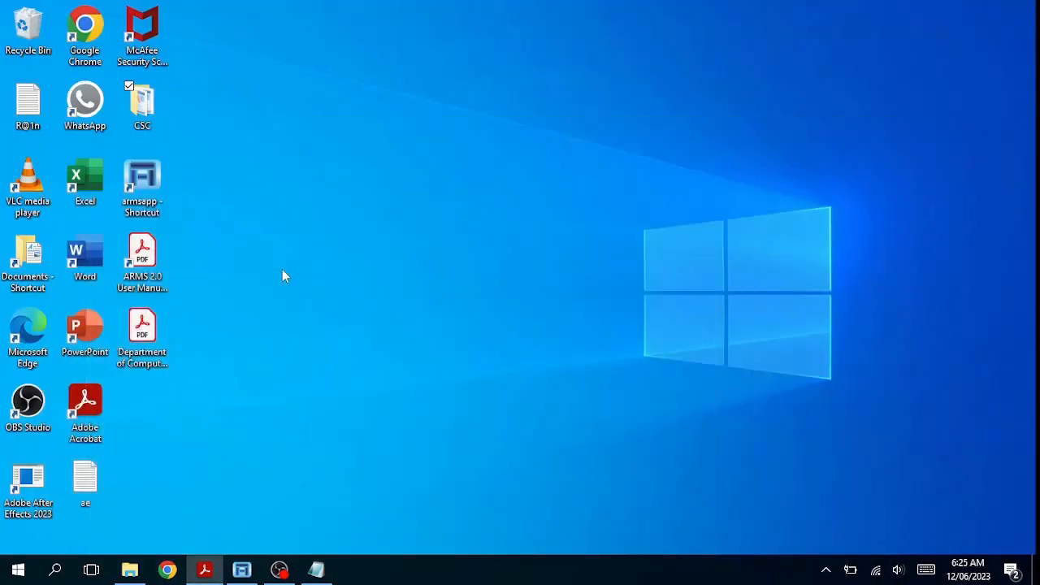
- Switch to ARMS and open Individual Sessional Course Registration
left_click(242, 571)
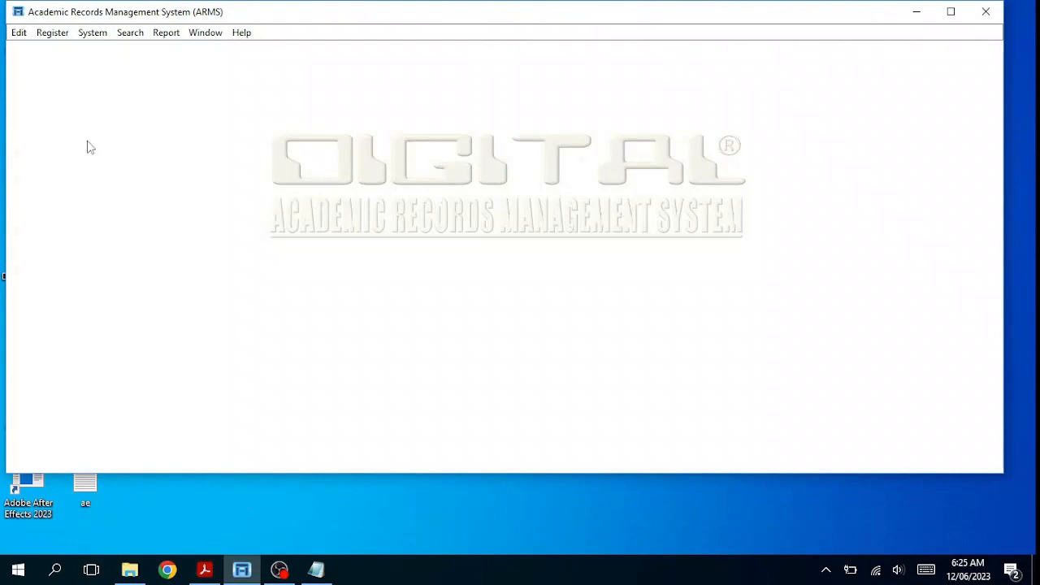
left_click(59, 38)
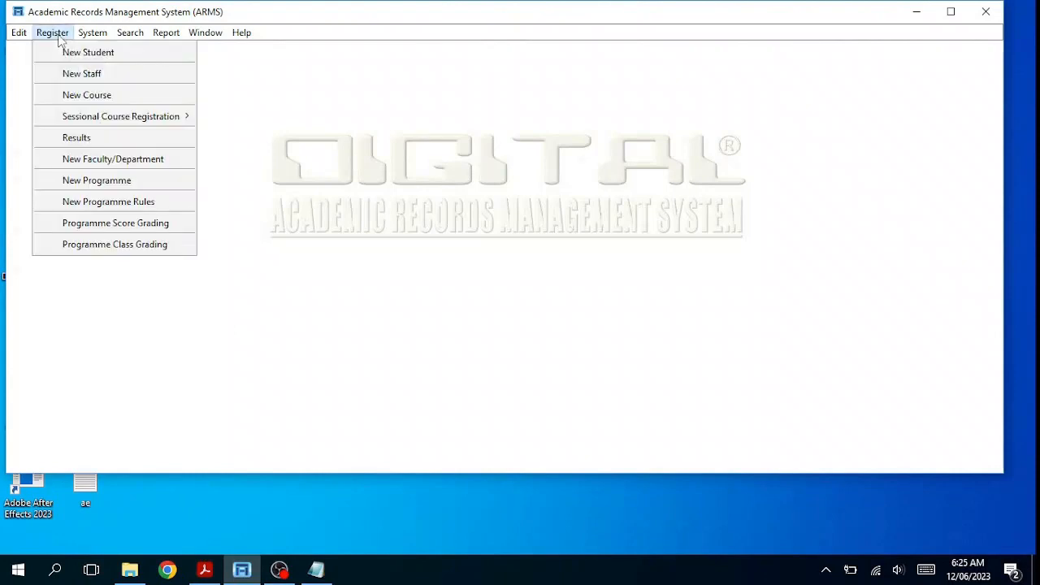
mouse_move(89, 116)
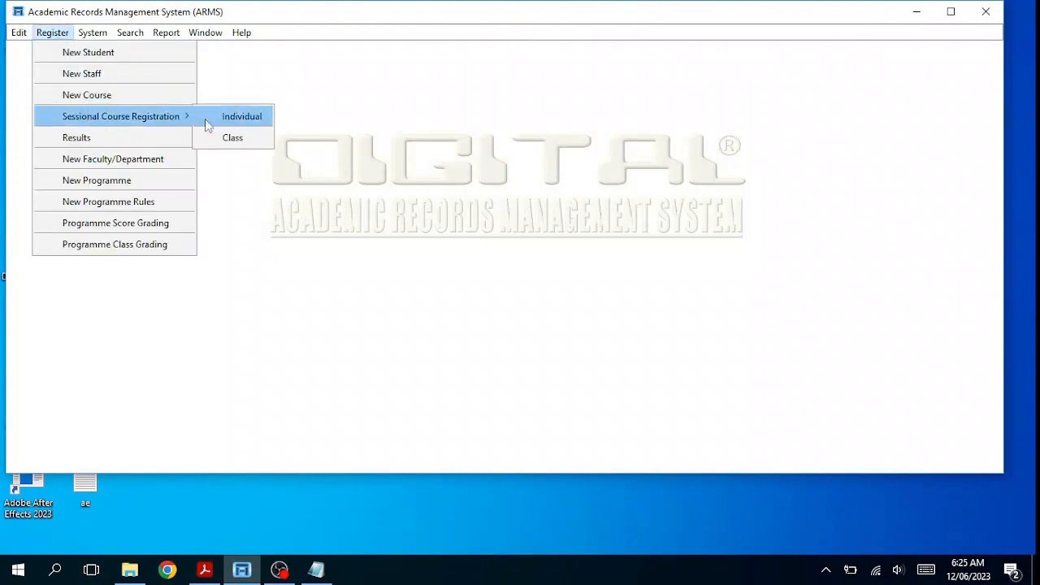
left_click(235, 118)
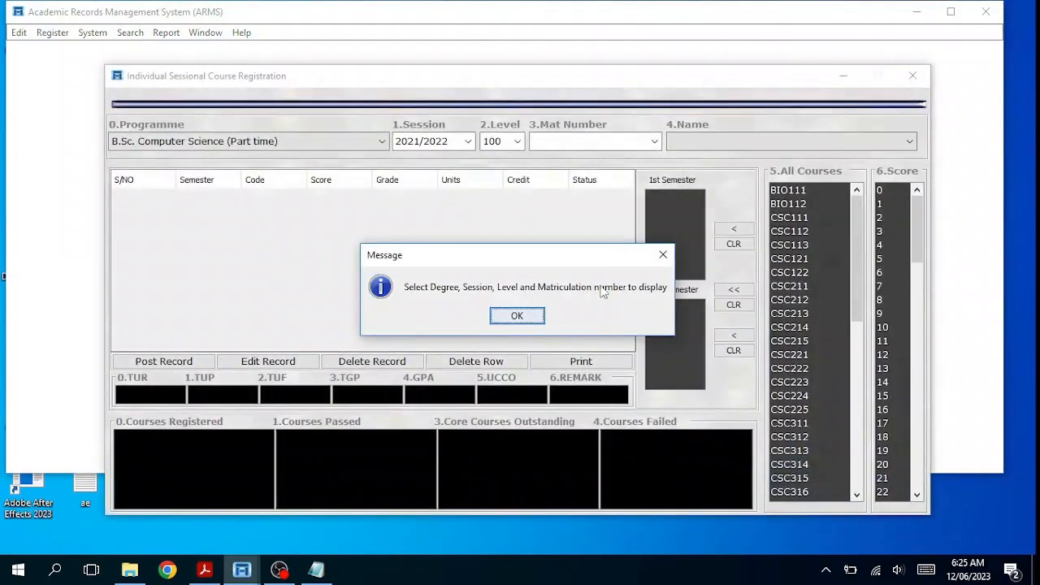
left_click(528, 318)
- Choose the B.Sc. Computer Science (Regular) programme, session 2021/2022 and level 100 for the individual registration
left_click(370, 143)
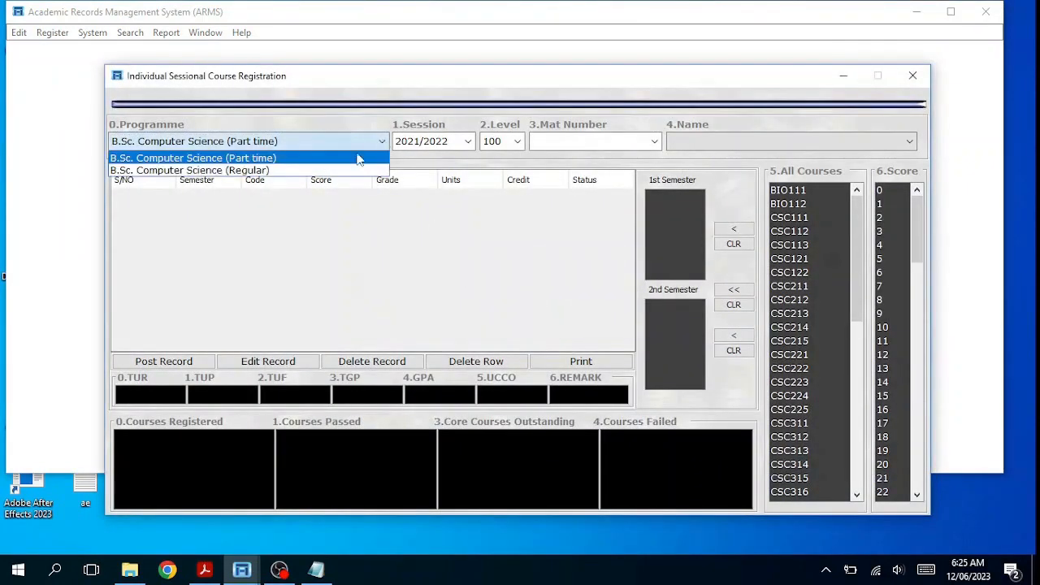
left_click(308, 171)
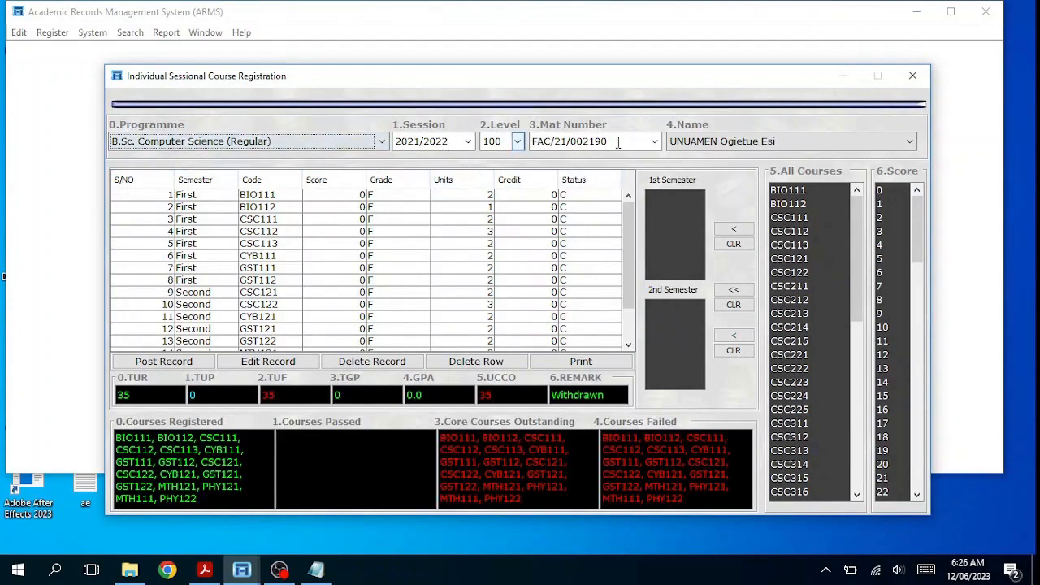
left_click(468, 142)
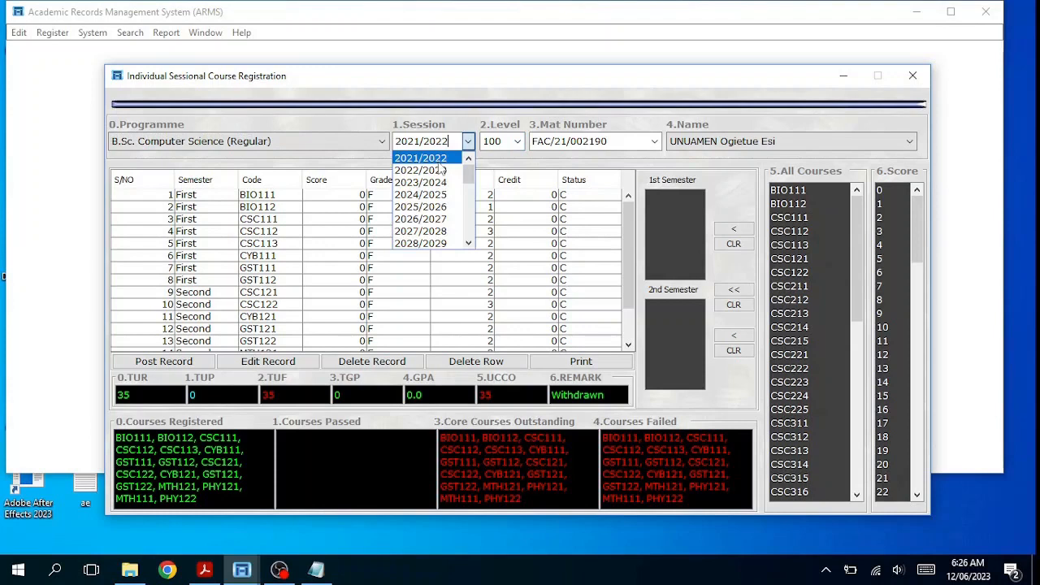
left_click(439, 160)
left_click(517, 143)
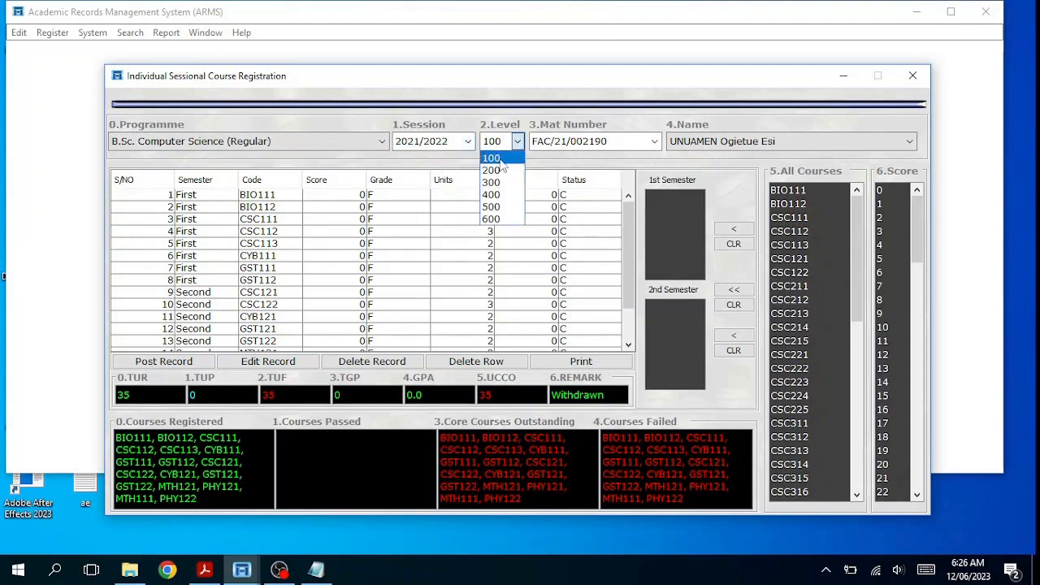
left_click(500, 159)
- Select a student near the end of the matriculation number list and review that student's registered courses
left_click(630, 141)
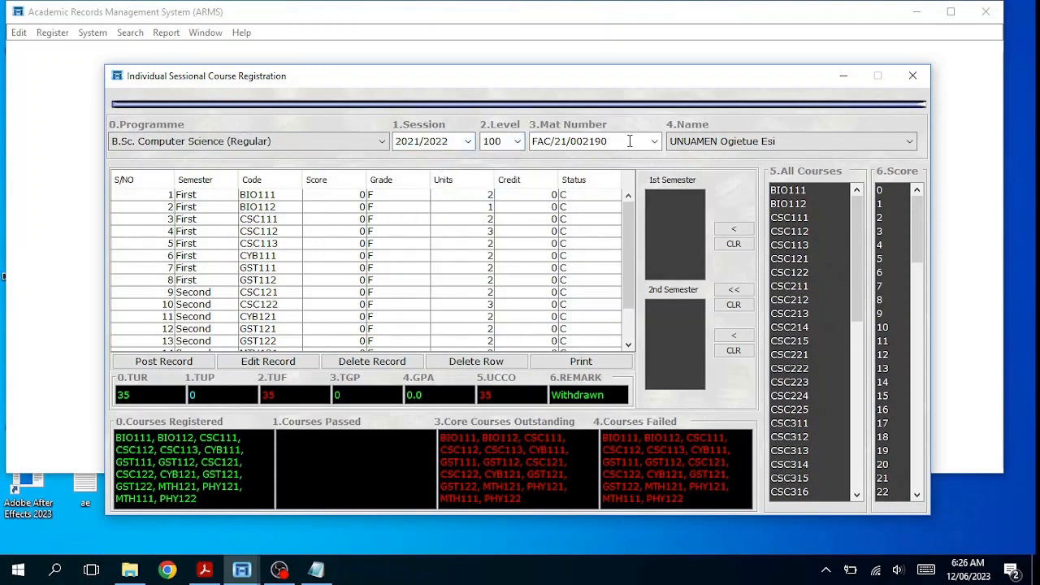
key("F4")
key("Down")
key("Down")
key("Down")
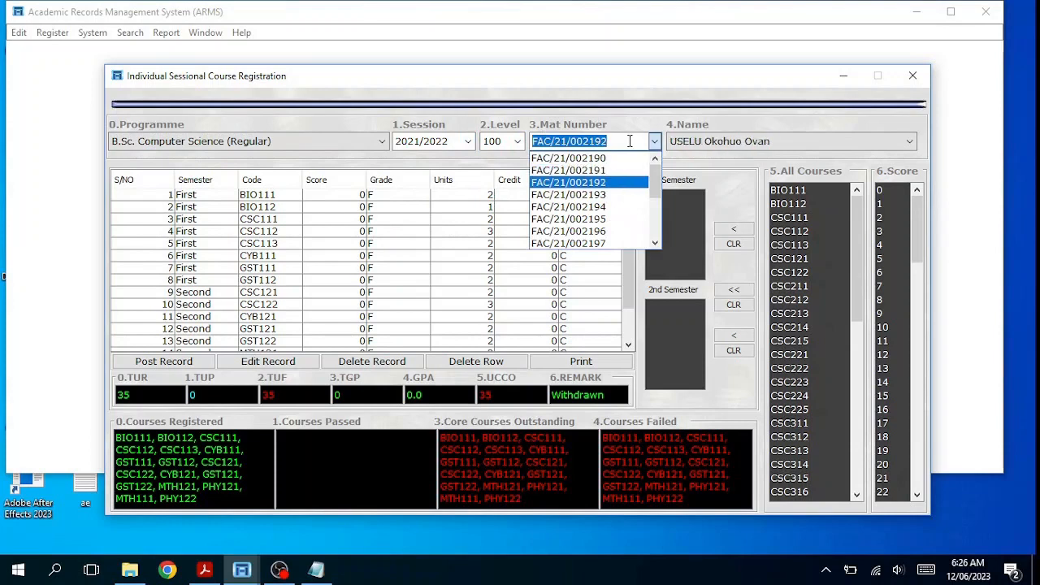
key("Down")
key("Down")
key("Down")
key("Down")
key("Down")
key("Down")
key("Down")
key("Down")
key("Down")
key("Down")
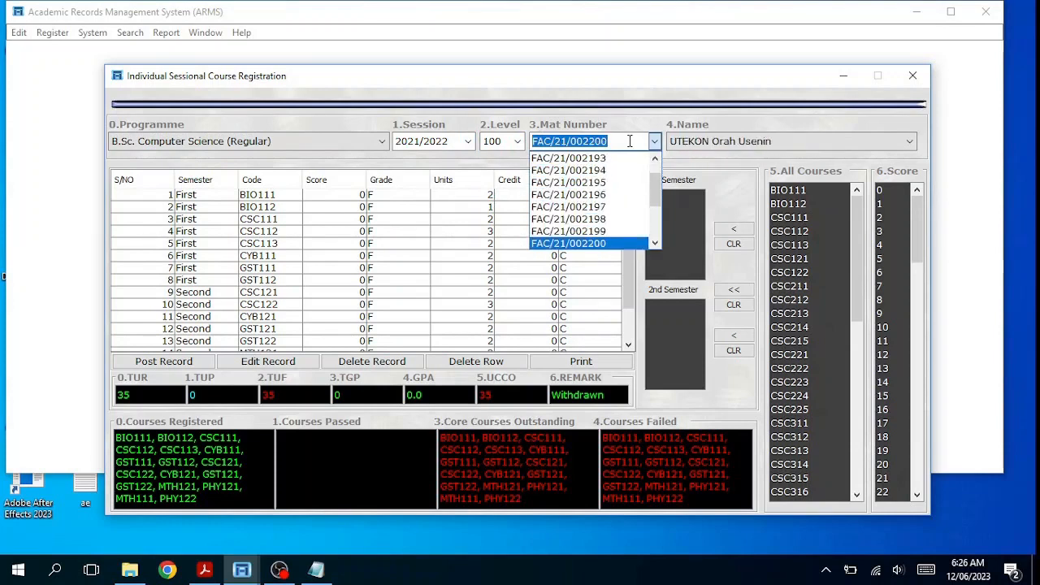
key("Down")
key("Down")
key("Down")
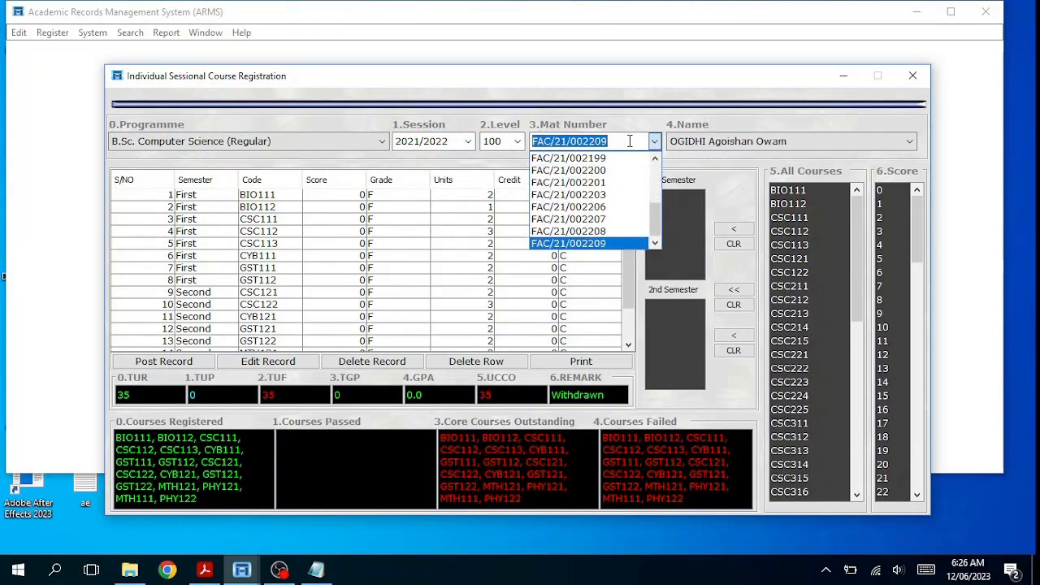
key("Return")
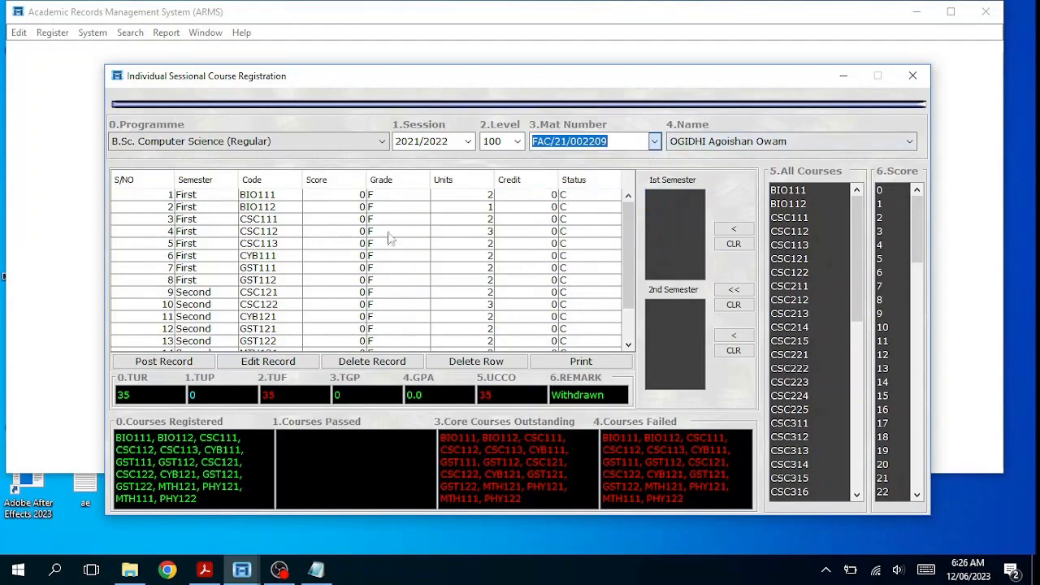
mouse_move(627, 226)
left_mouse_down()
mouse_move(629, 281)
mouse_move(638, 217)
left_mouse_up()
left_click_drag(626, 280, 626, 320)
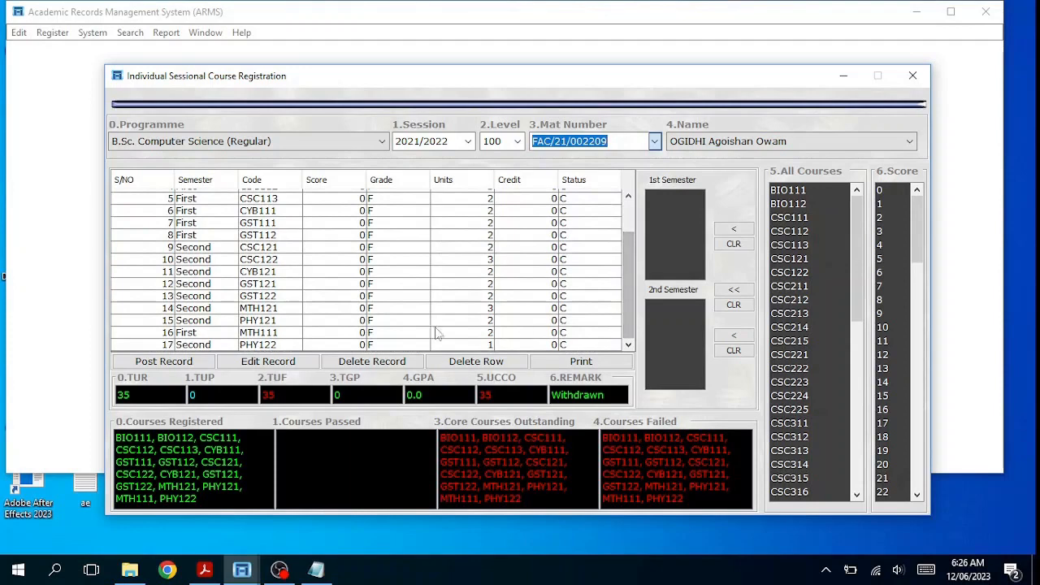